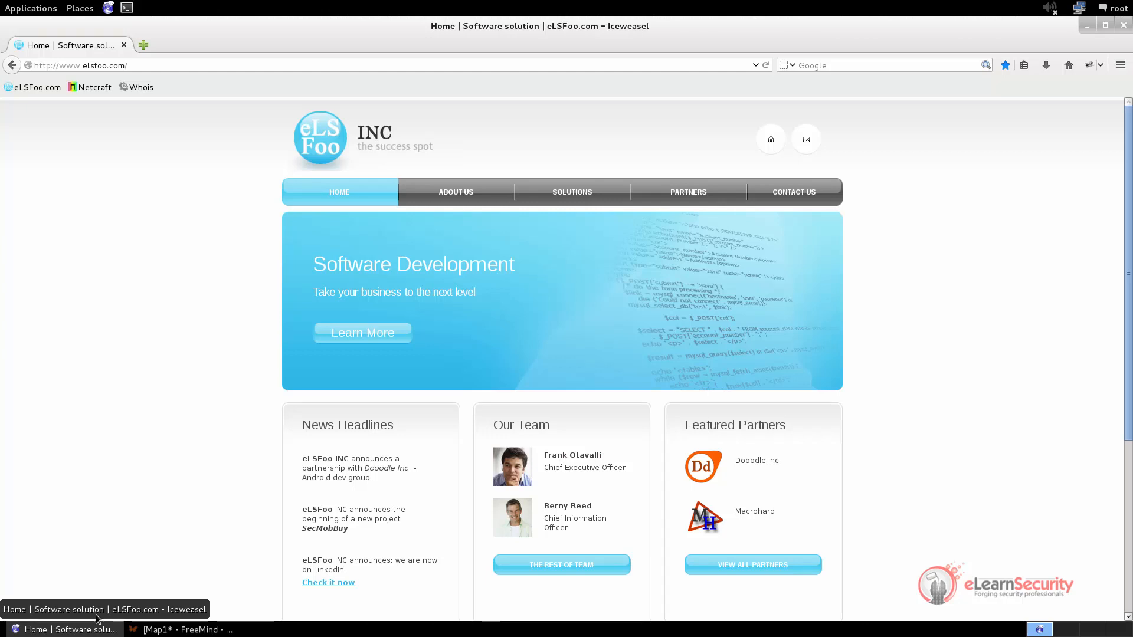
Open the DomainTools Whois Lookup page and look up the domain elsfoo.com
left_click(136, 88)
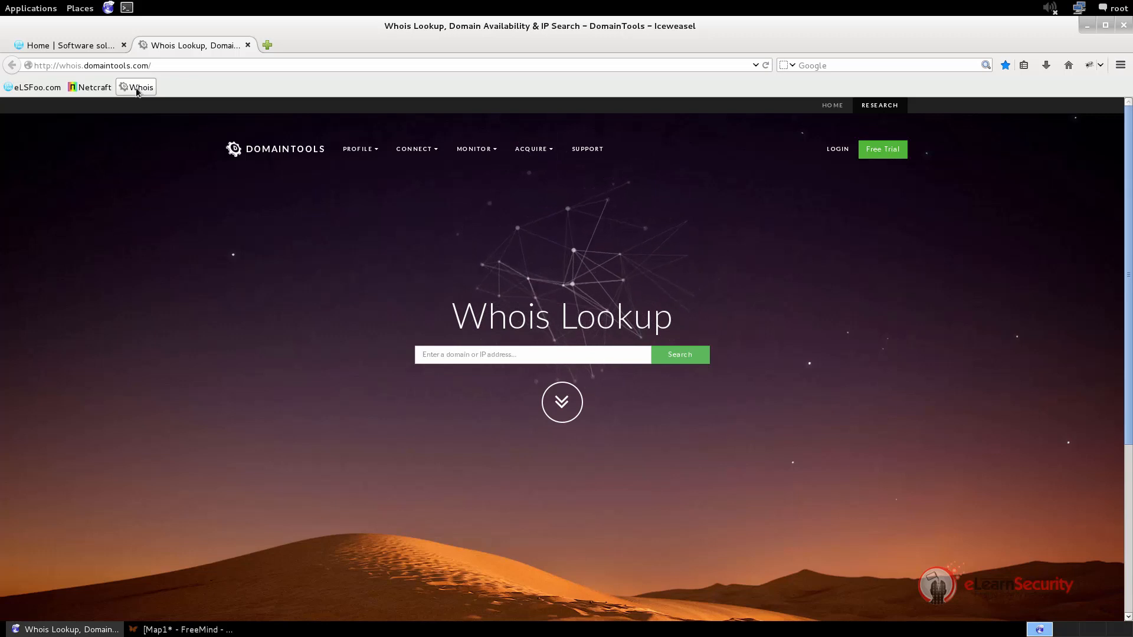
left_click(492, 356)
type("els")
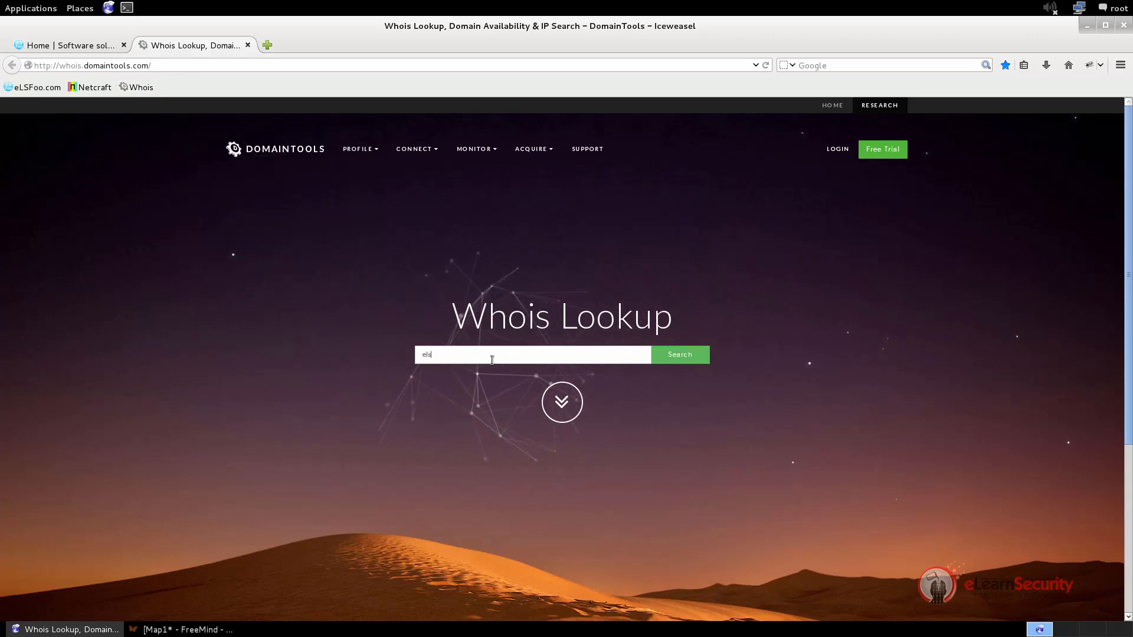
type("foo.com")
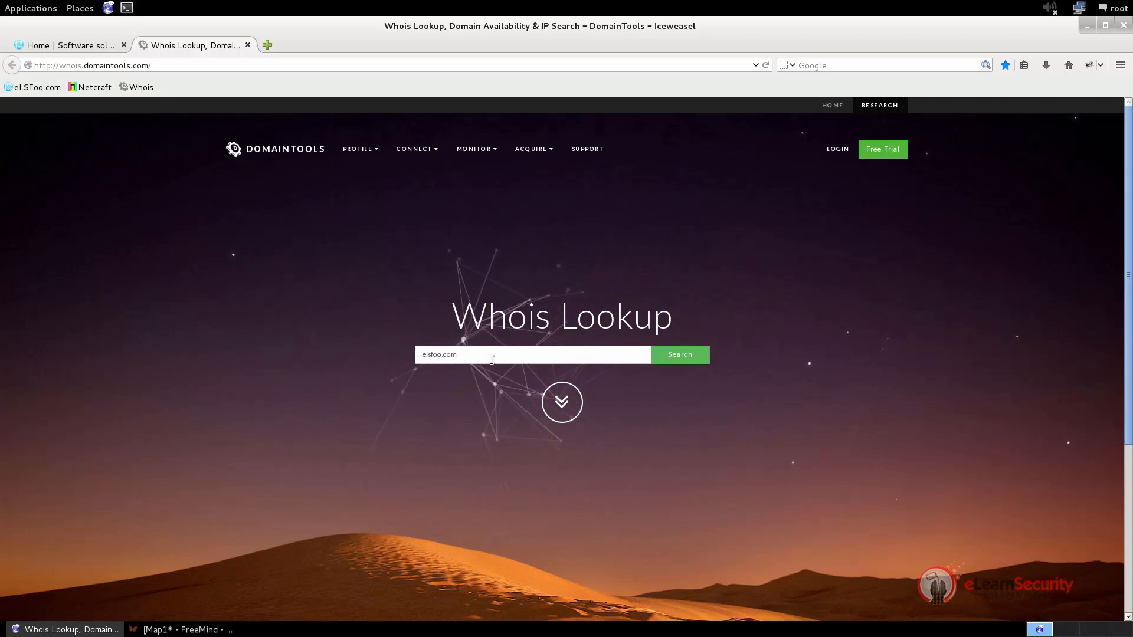
left_click(699, 361)
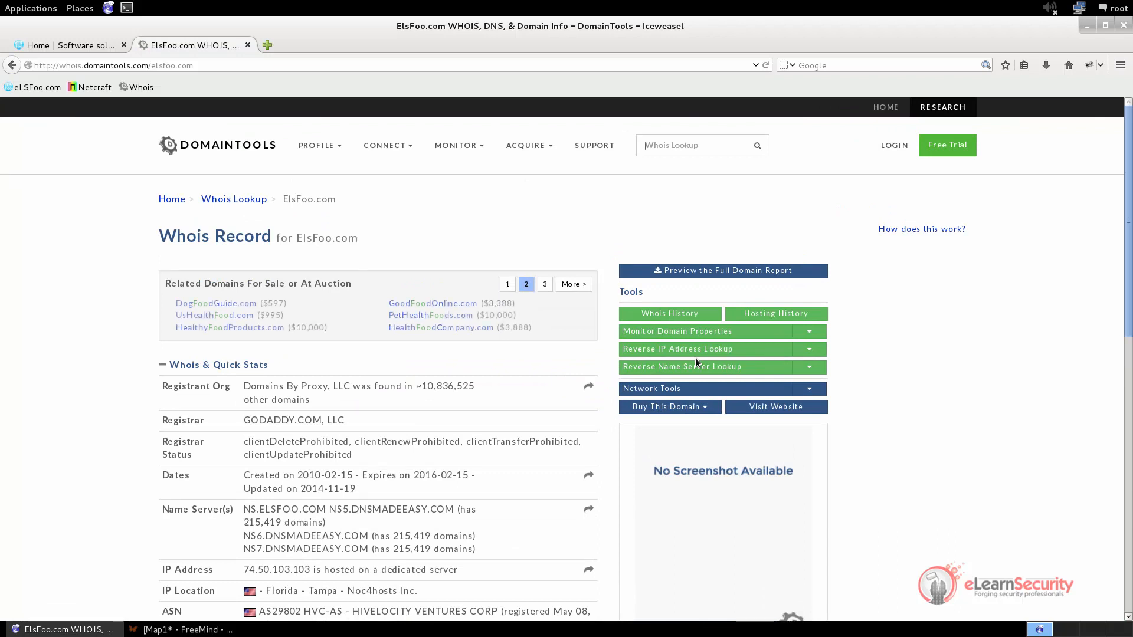
Enlarge the elsfoo.com Whois record and examine its Whois & Quick Stats section
key("ctrl+plus")
key("ctrl+plus")
key("ctrl+plus")
scroll(695, 357, "down", 4)
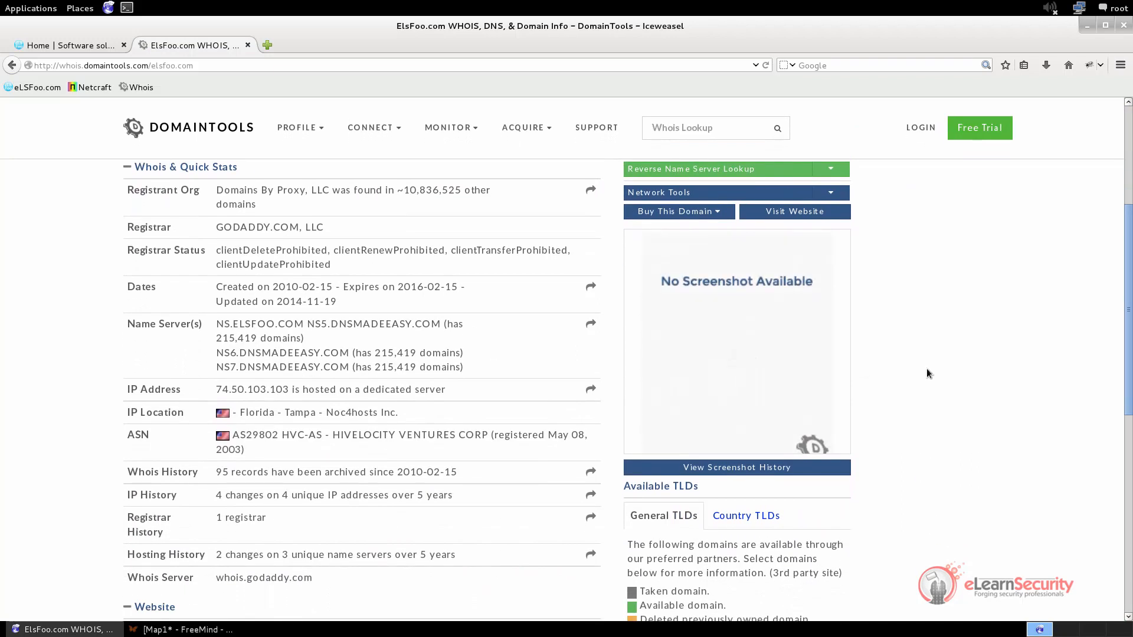
scroll(927, 373, "down", 1)
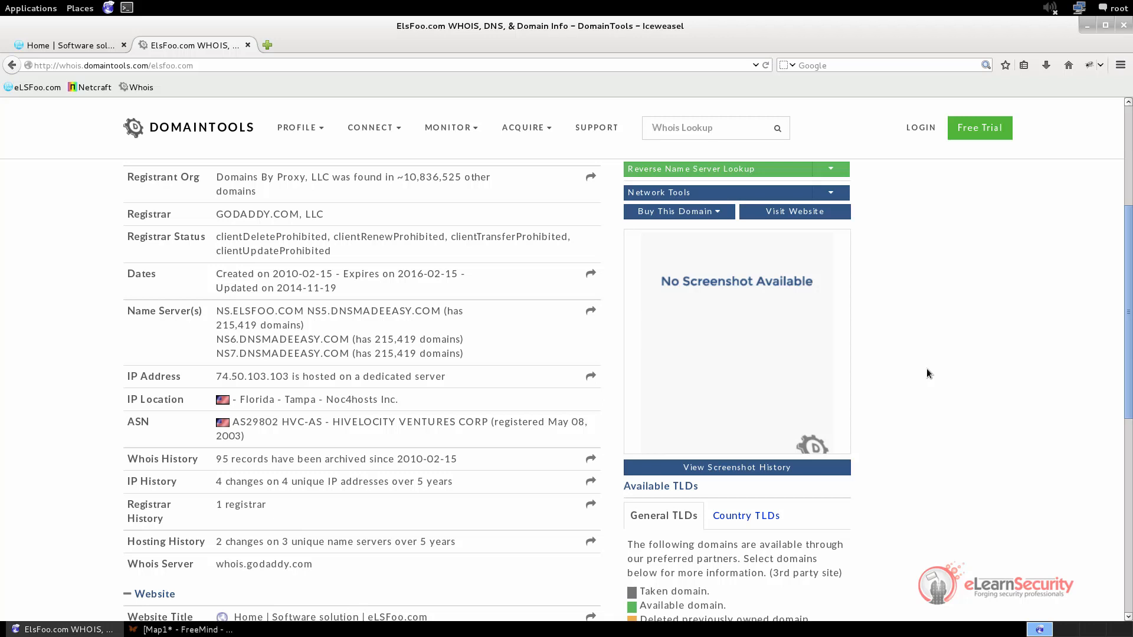
scroll(927, 369, "up", 1)
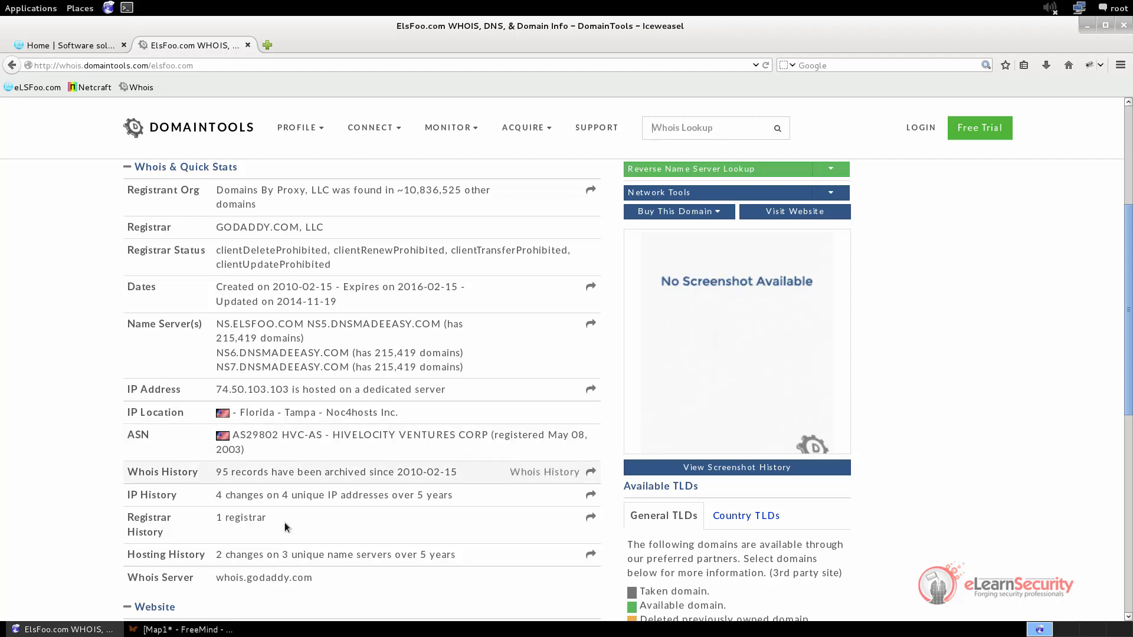
Switch to the FreeMind map and rename its root node to "elsfoo.com"
left_click(214, 630)
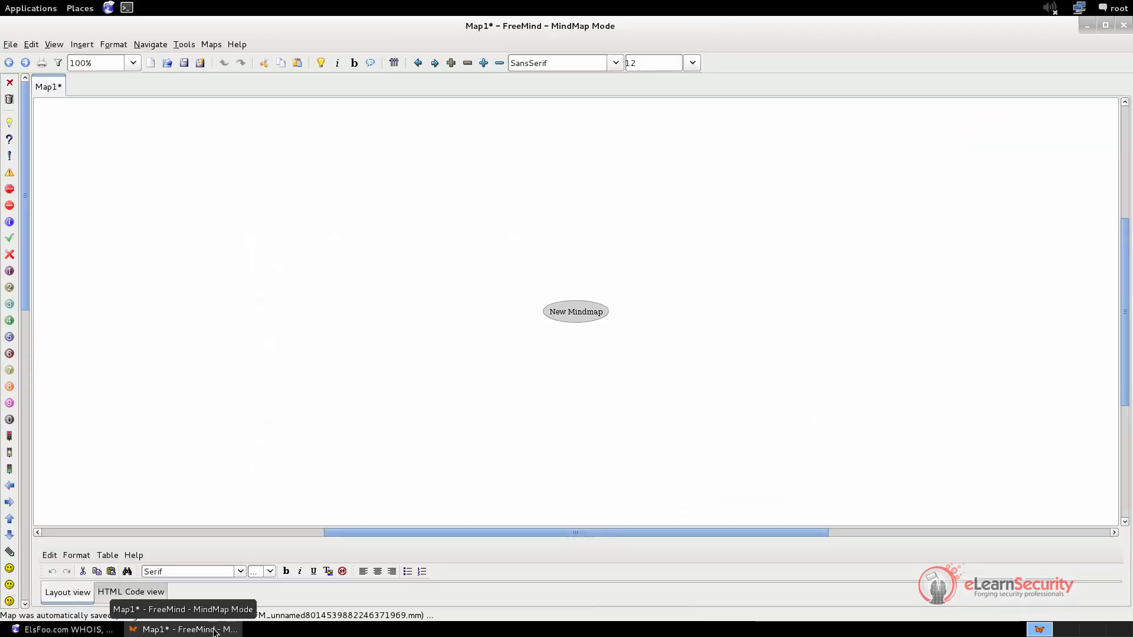
double_click(568, 314)
double_click(569, 314)
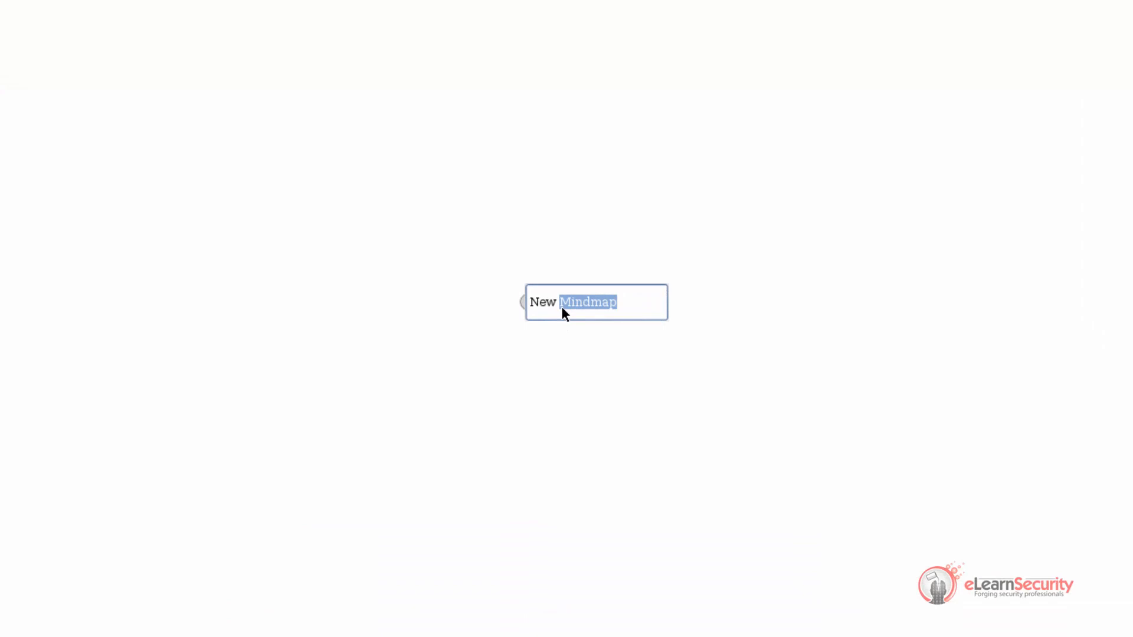
key("BackSpace")
key("BackSpace")
type("elsfoo.com")
key("Return")
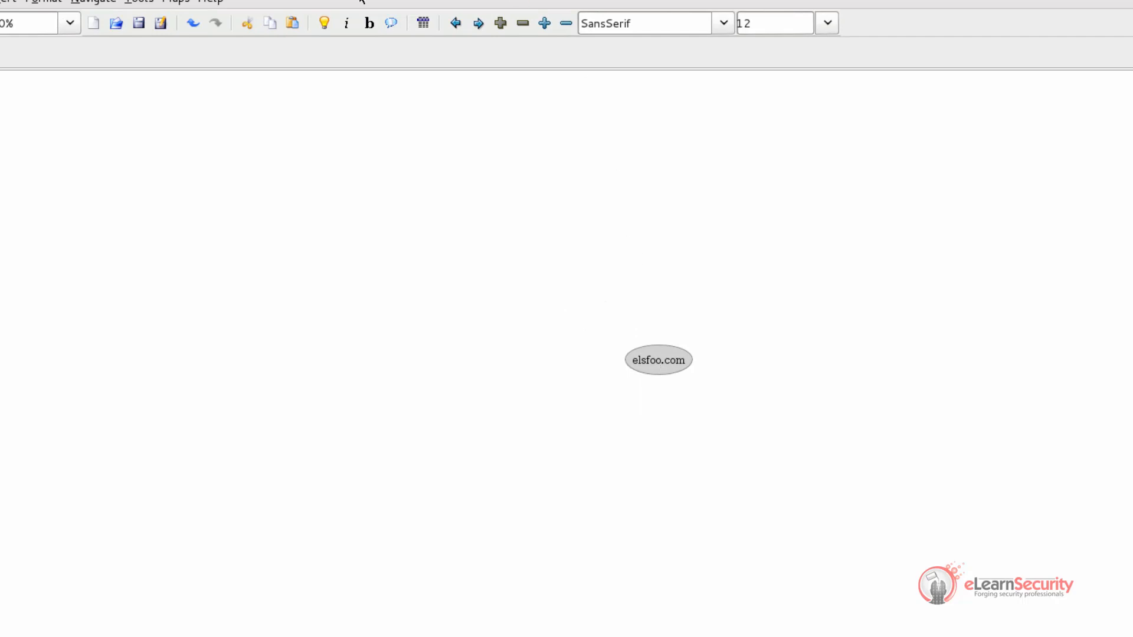
Add an "elsfoo.com" child node to the root and a "General Info" child node beneath it
key("Insert")
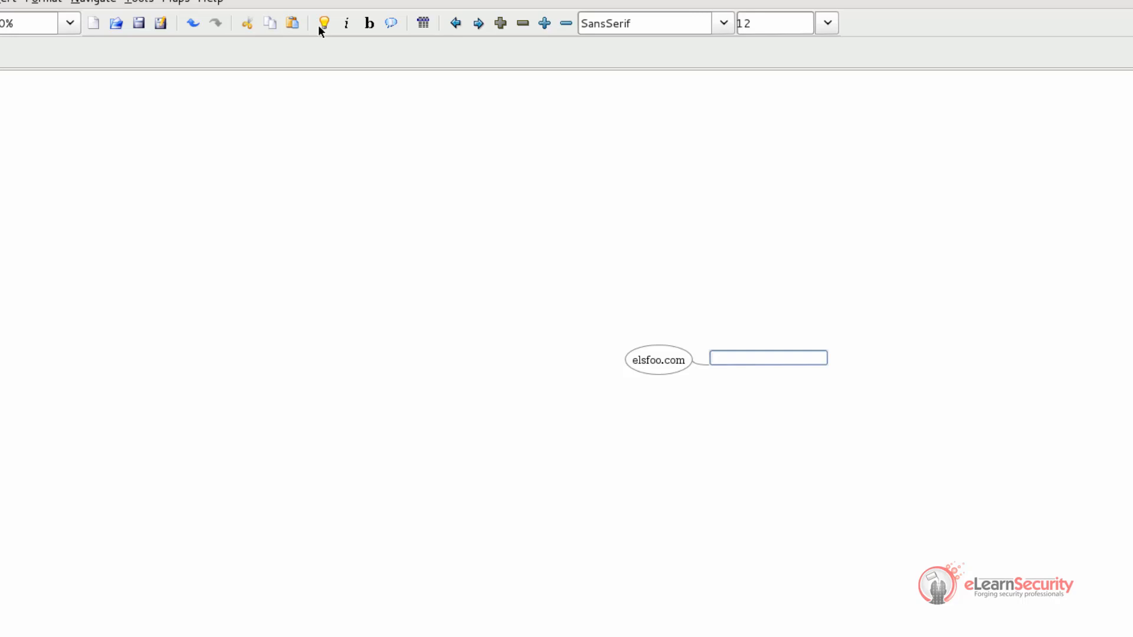
type("elsfoo.com")
key("Return")
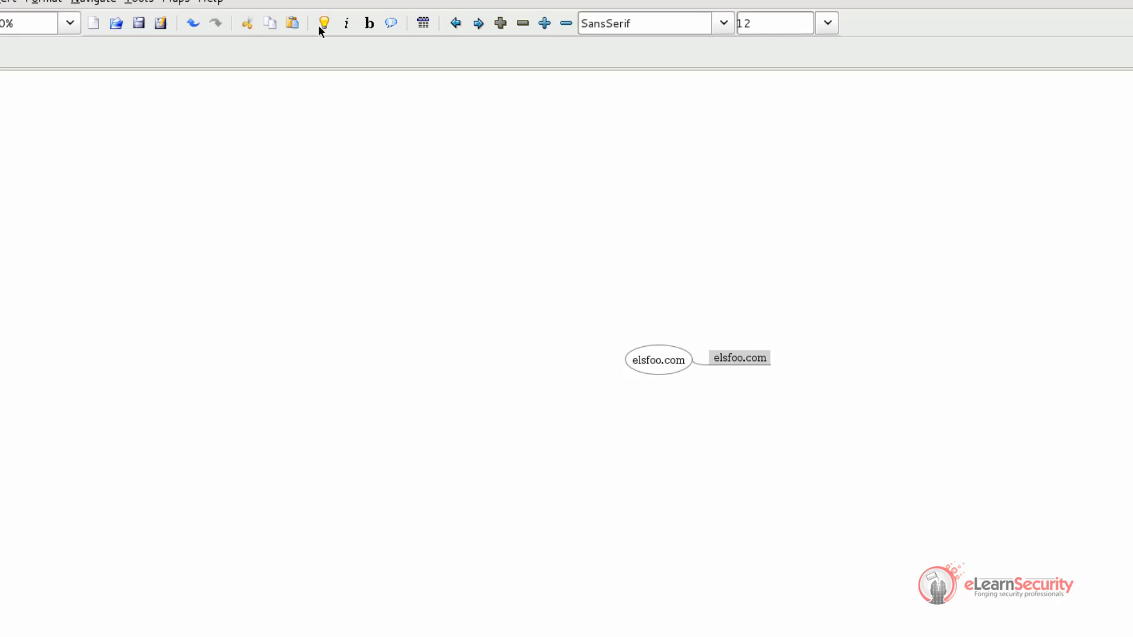
key("Insert")
type("Gene")
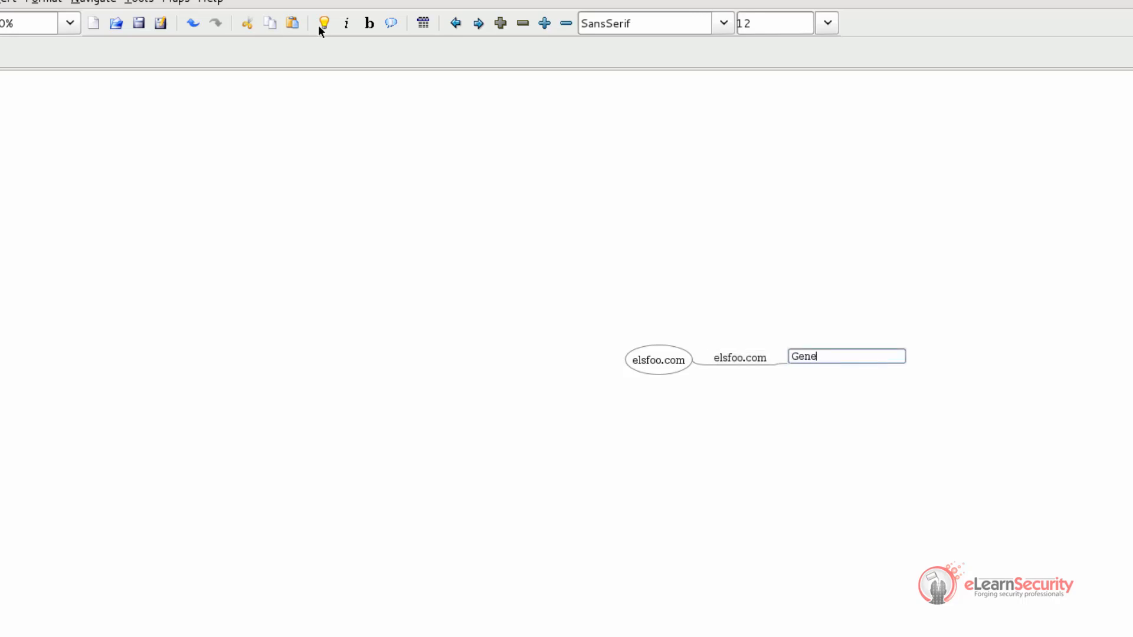
type("ral 1nfo")
key("Return")
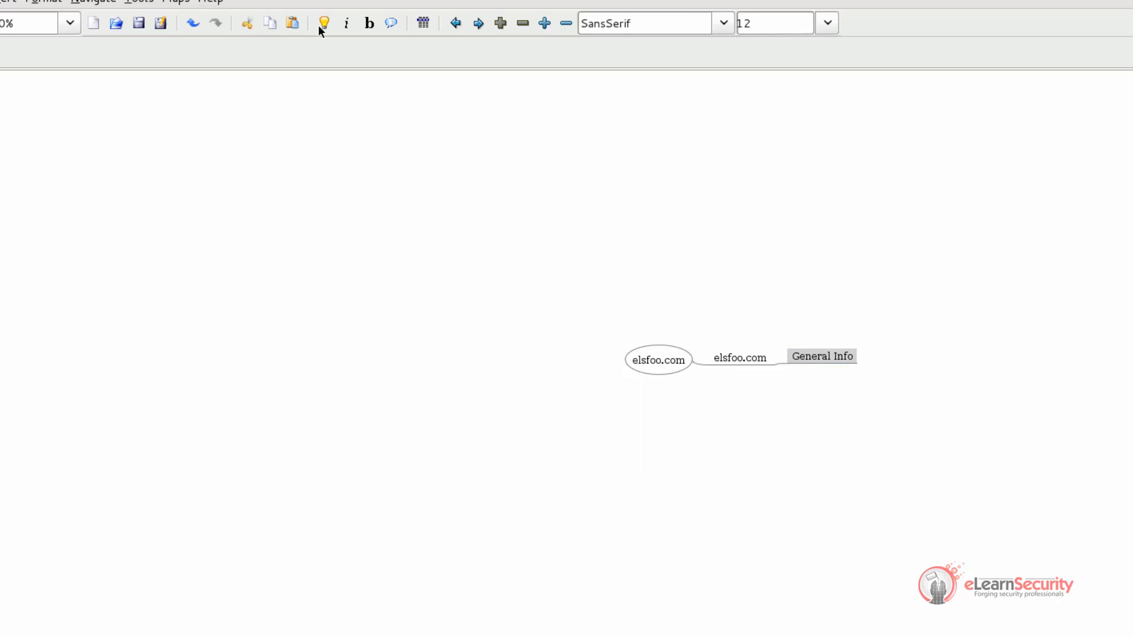
Add a "Whois" child node under General Info
key("Insert")
type("Whois")
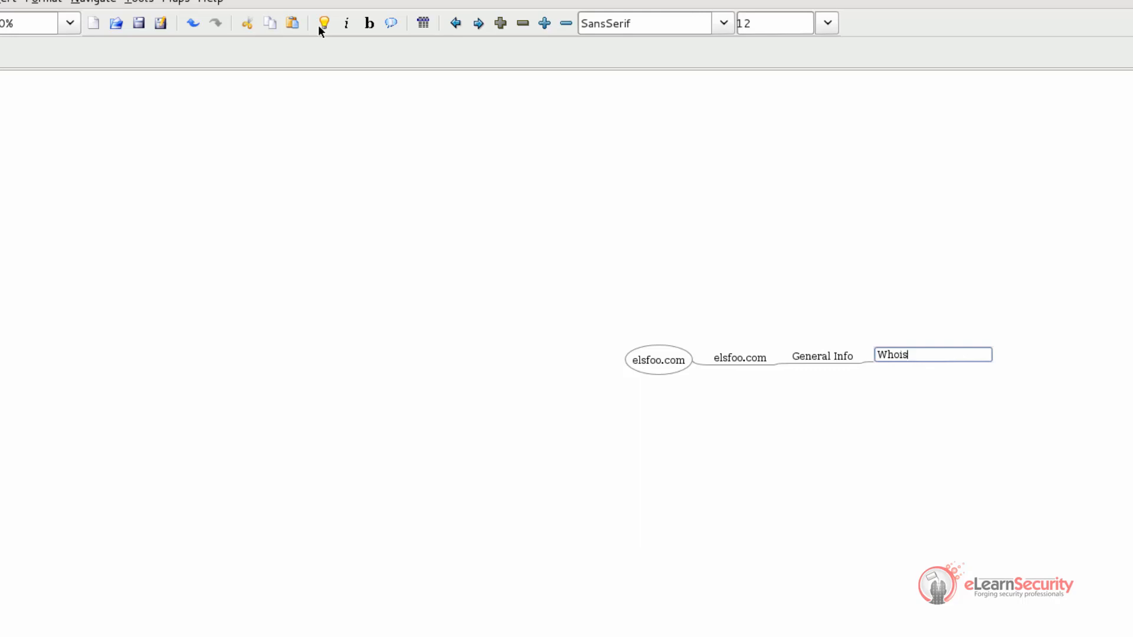
key("Return")
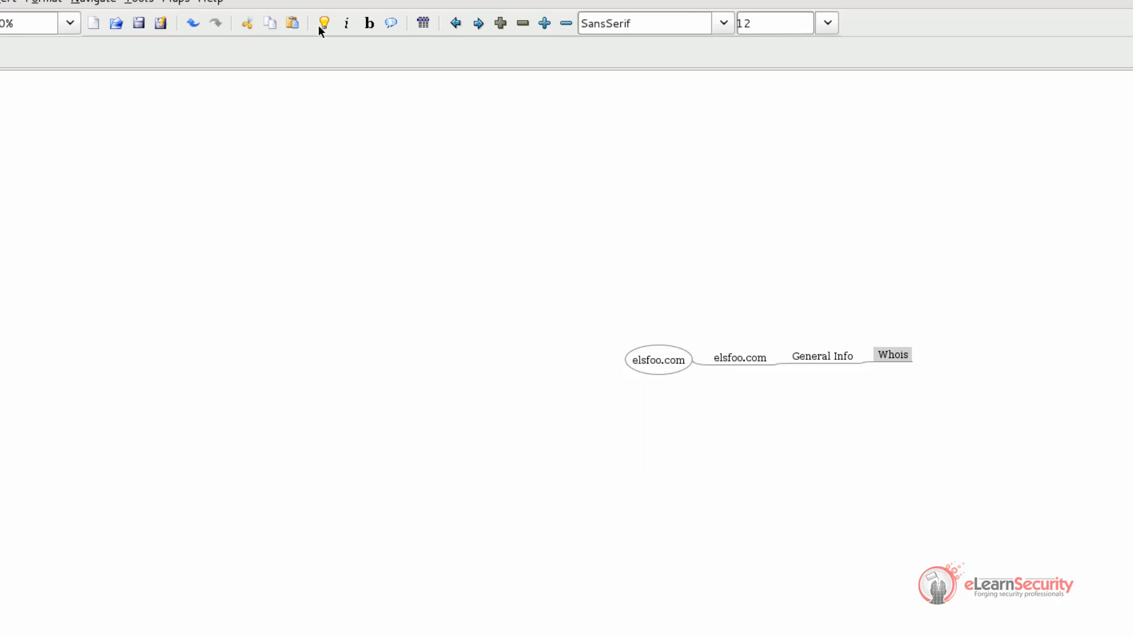
Switch to Iceweasel and copy the IP Location and ASN rows from the elsfoo.com Whois record
key("alt+Tab")
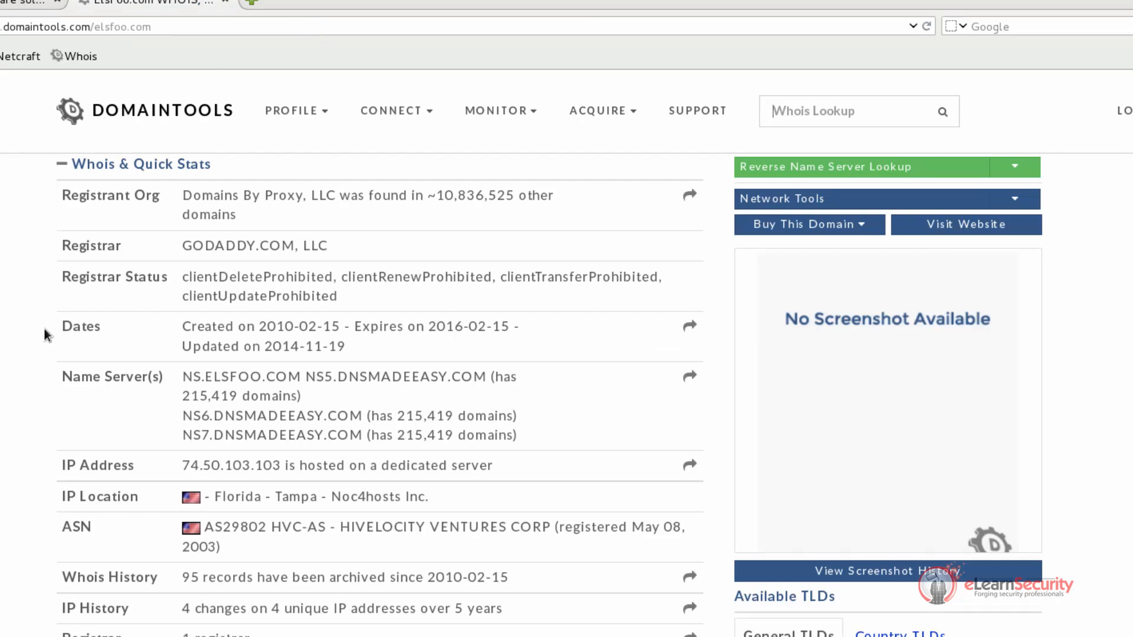
left_click_drag(38, 490, 280, 511)
left_click(215, 496)
left_click_drag(215, 496, 268, 546)
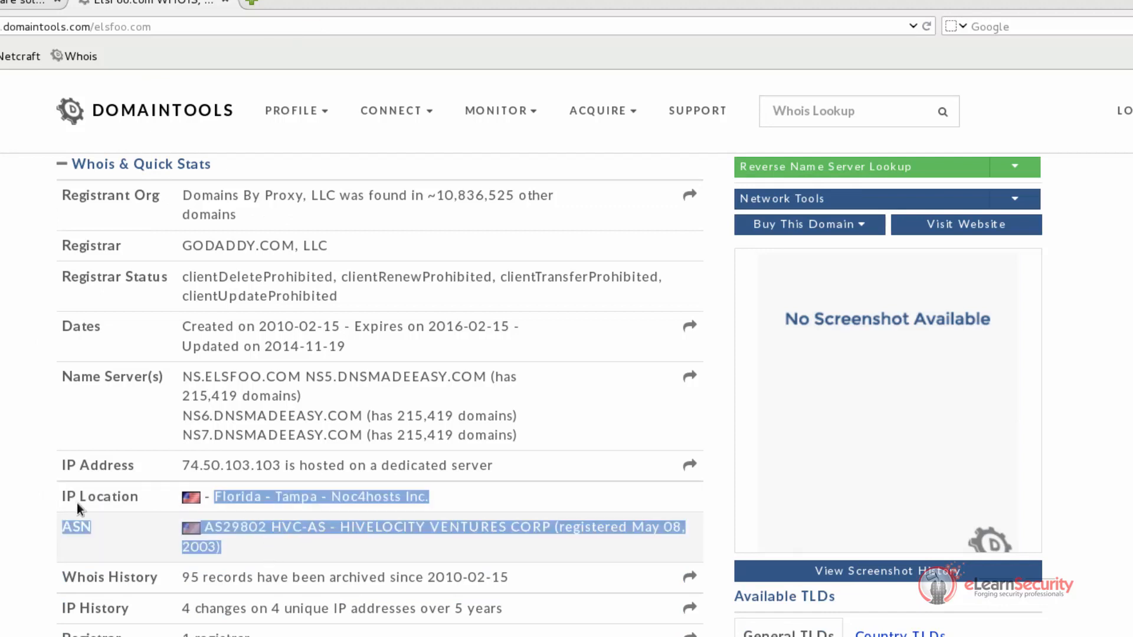
left_click_drag(64, 496, 261, 539)
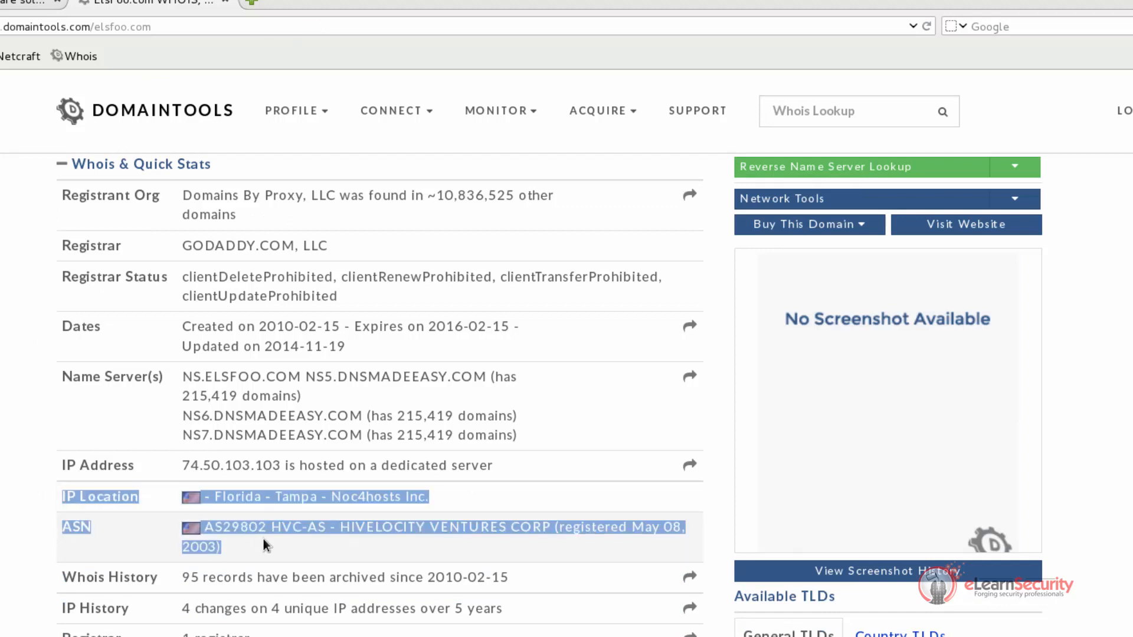
Return to FreeMind and paste the copied IP Location and ASN details into a new child node under Whois
key("alt+Tab")
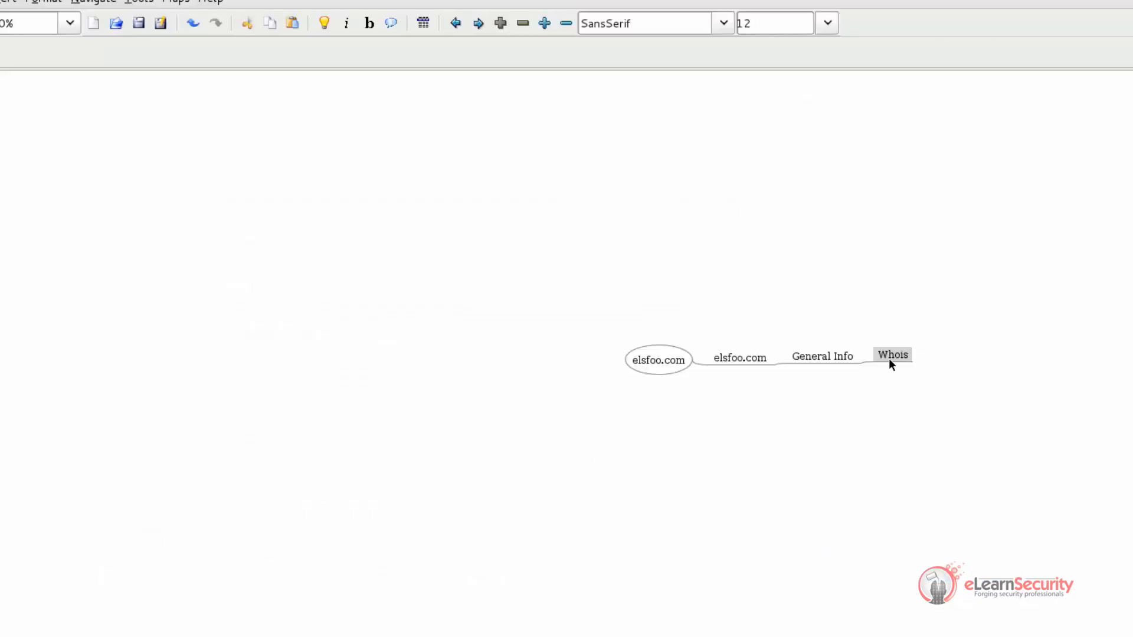
double_click(892, 356)
key("Return")
key("Insert")
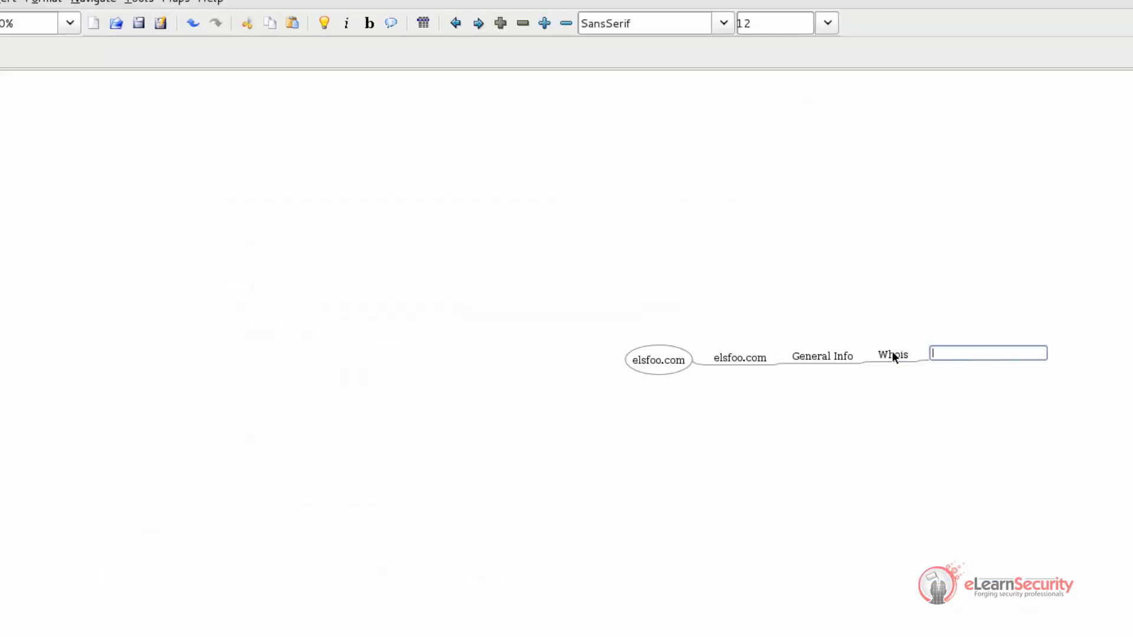
type("IP Location\tUnited States - Florida - Tampa - Noc4hosts Inc. ASN\tUnited States AS29802 HVC-AS - HIVELOCITY VENTURES CORP (registered May 08, 2003)")
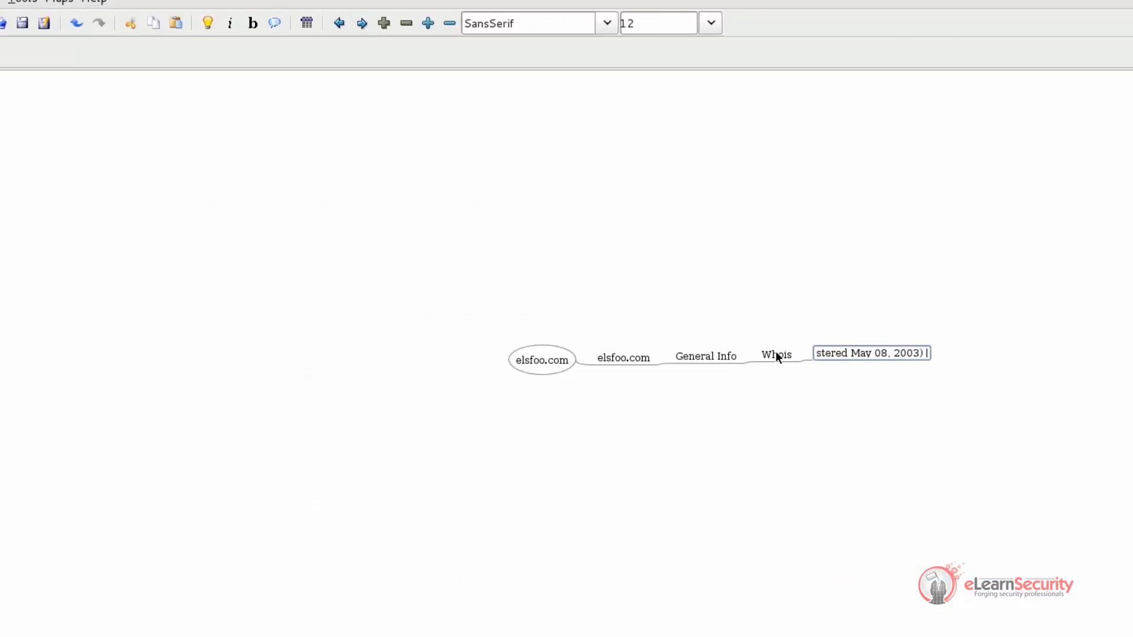
Cut the ASN details out of the new node so its text reads "IP Location: United States - Florida - Tampa - Noc4hosts Inc."
double_click(716, 352)
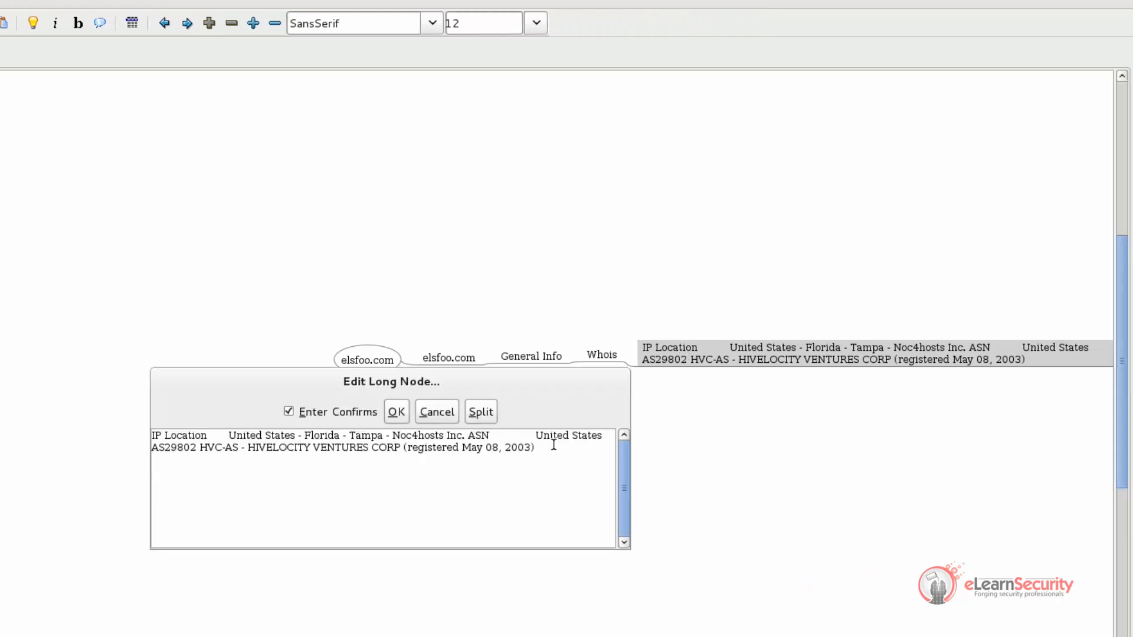
left_click_drag(530, 441, 469, 435)
key("ctrl+c")
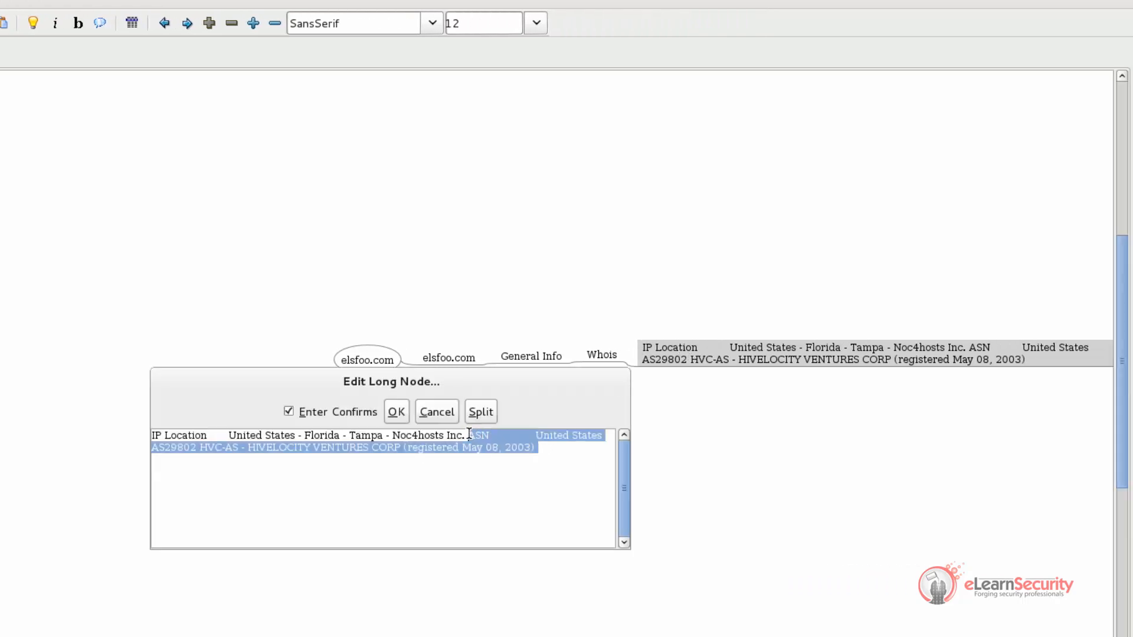
key("BackSpace")
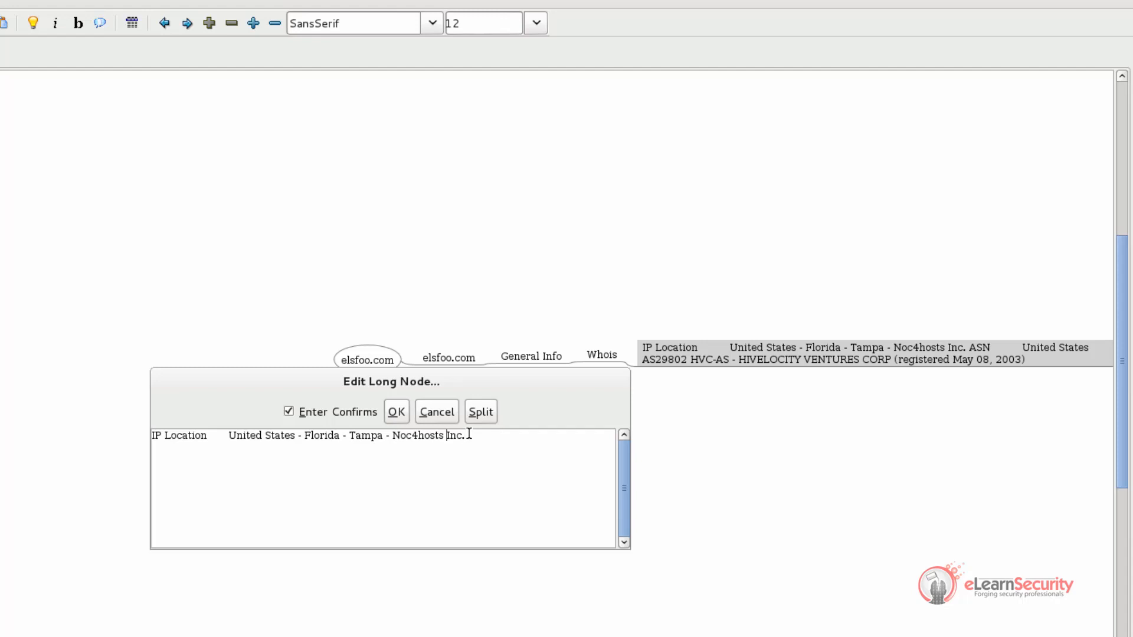
key("Home")
key("ctrl+Right")
key("ctrl+Right")
key("BackSpace")
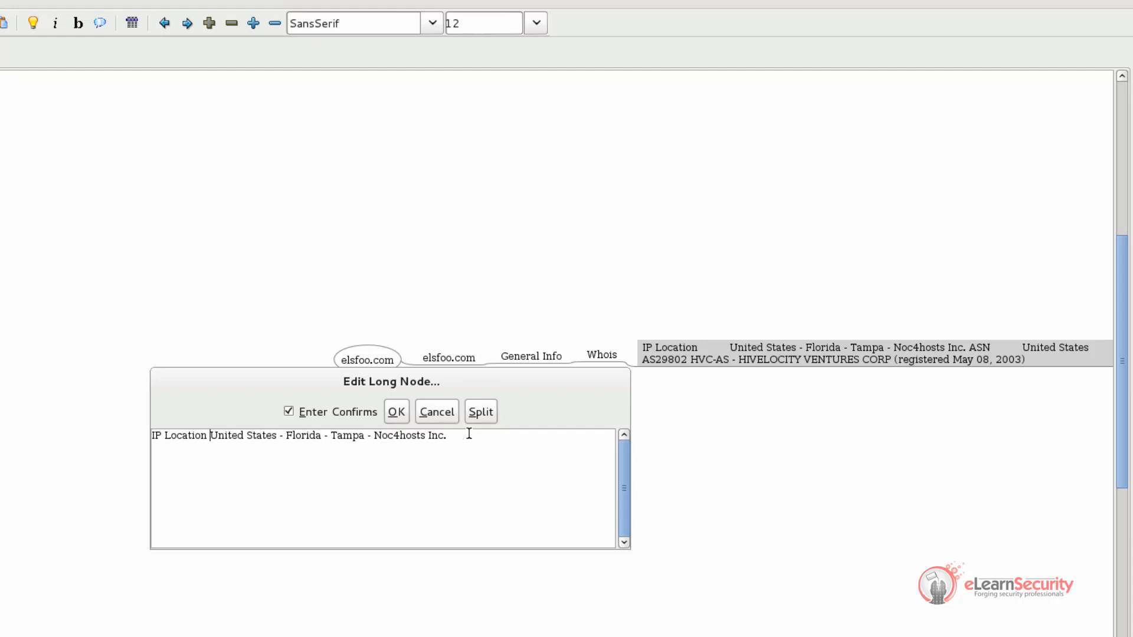
key("BackSpace")
type(":")
key("Return")
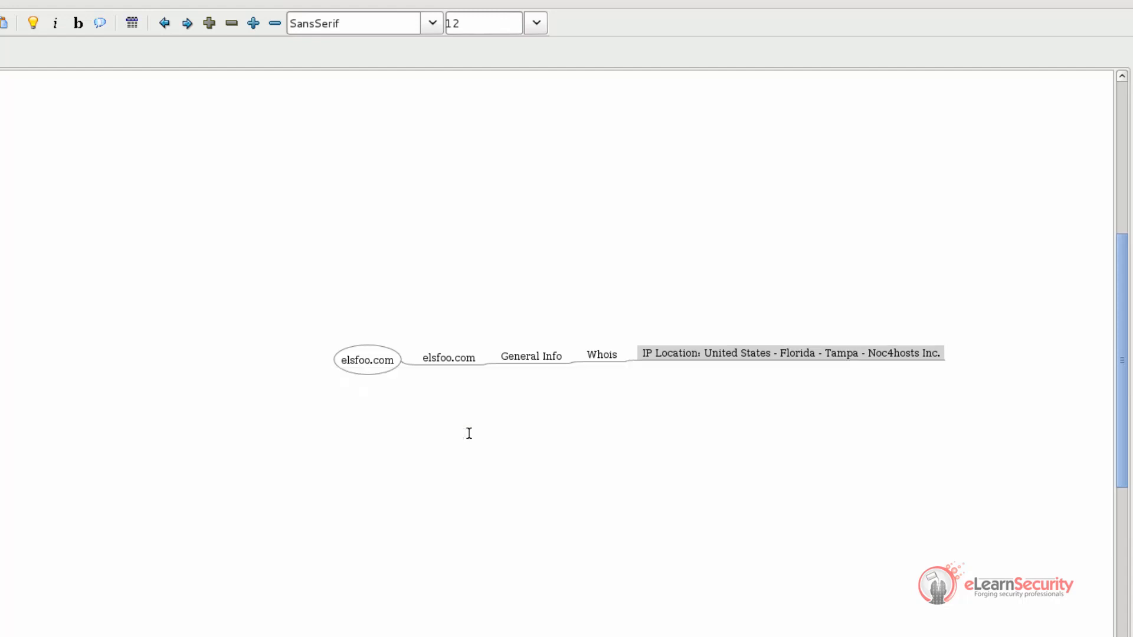
Add a second child node under Whois containing the ASN details taken from the IP Location node
left_click(599, 354)
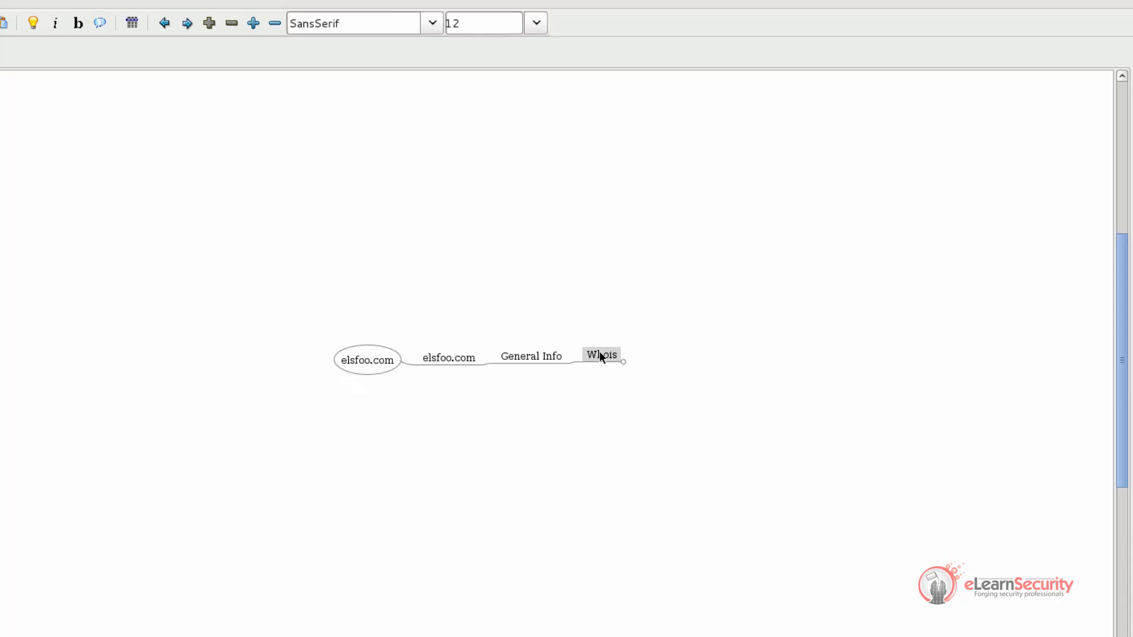
key("Insert")
key("ctrl+v")
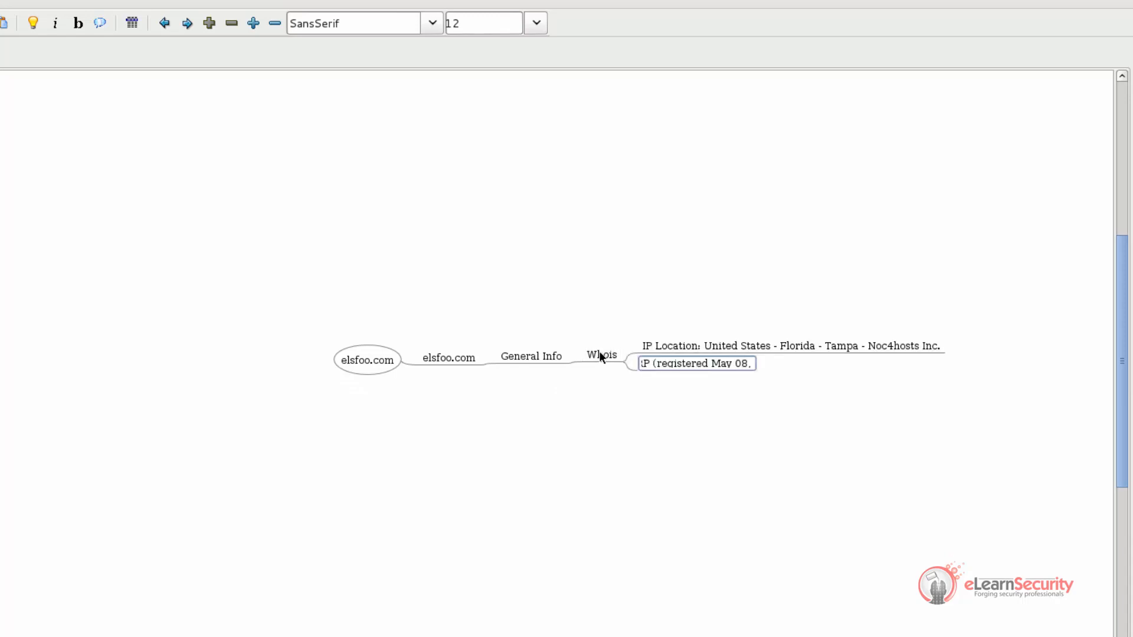
key("Return")
Reformat the ASN node's text to read "ASN: United States AS29802 HVC-AS - HIVELOCITY VENTURES CORP (registered May 08, 2003)"
double_click(695, 361)
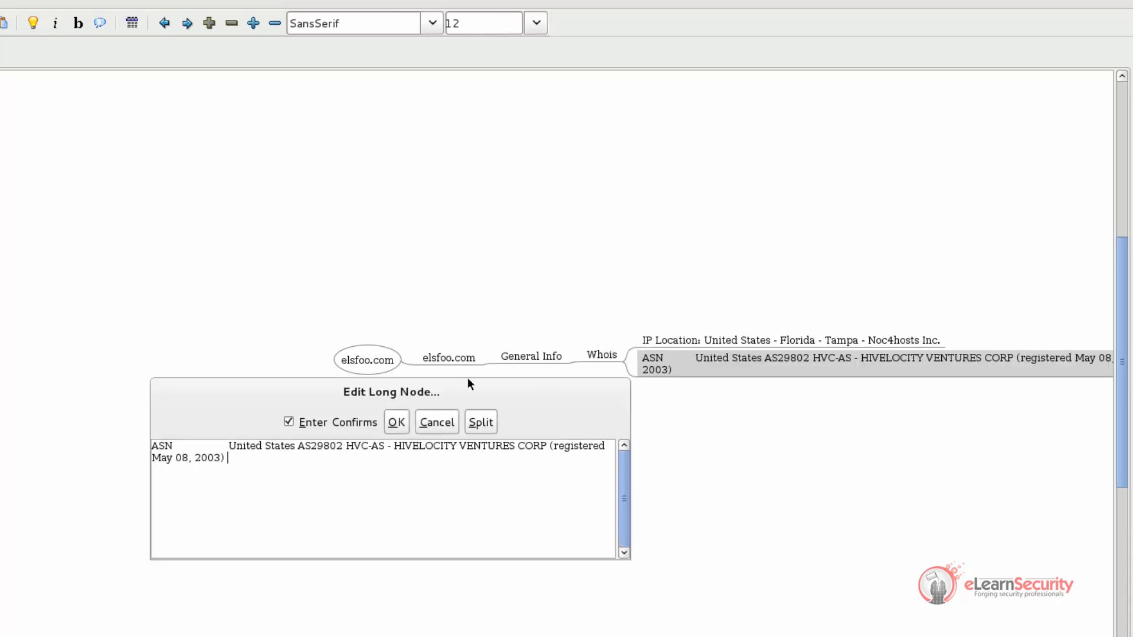
double_click(210, 446)
left_click(210, 445)
key("BackSpace")
type(":")
key("Return")
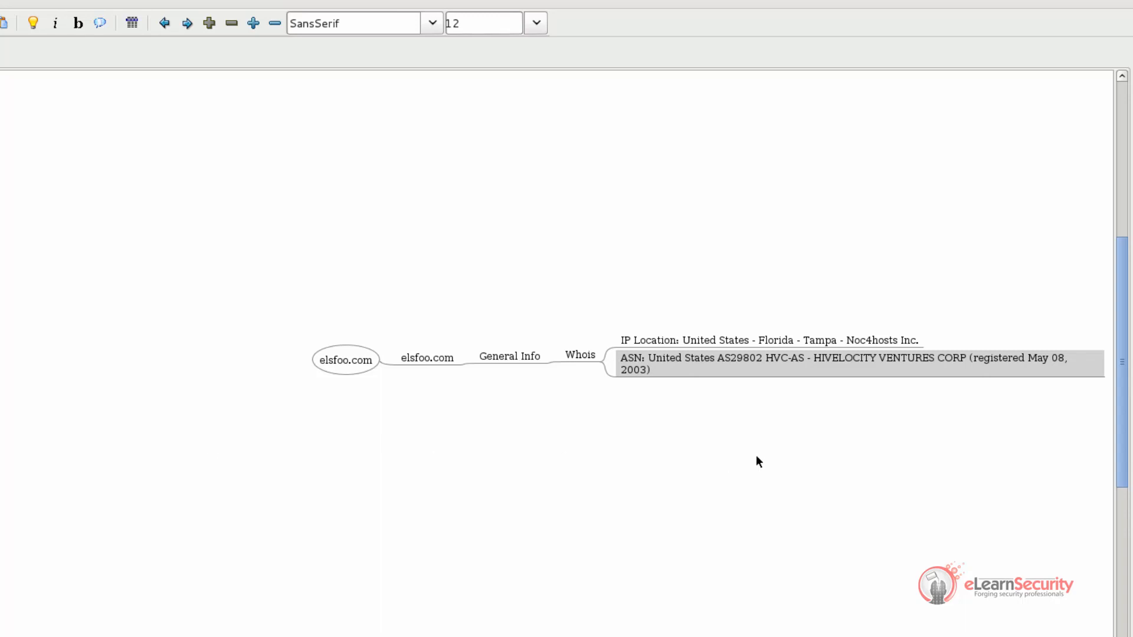
Add an "IP" child node under General Info
left_click(525, 356)
left_click(526, 357)
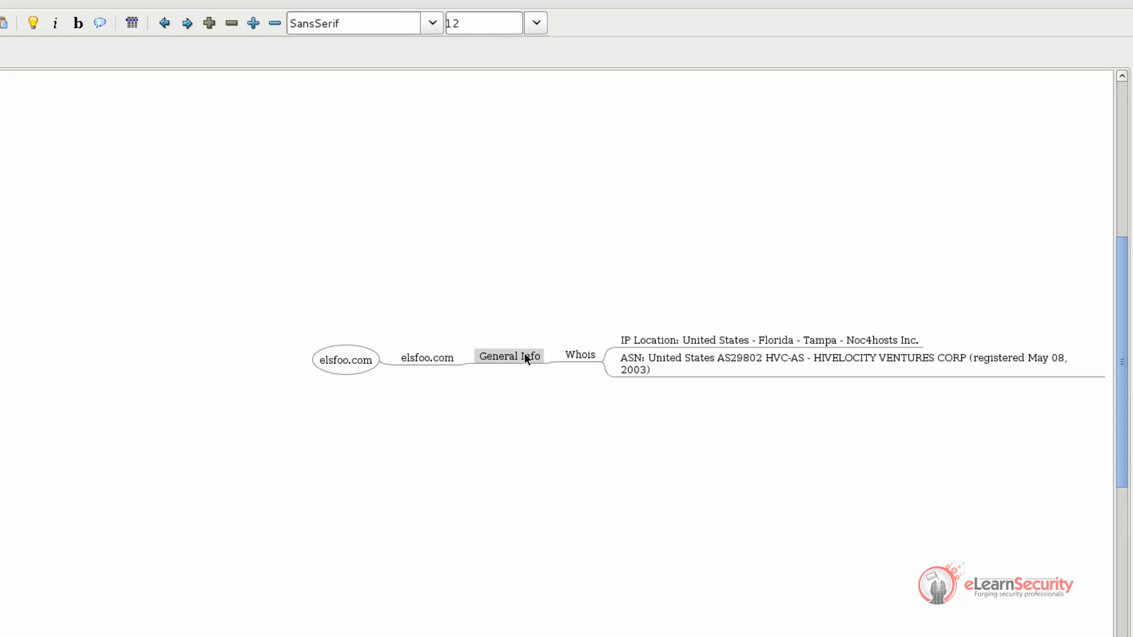
key("Insert")
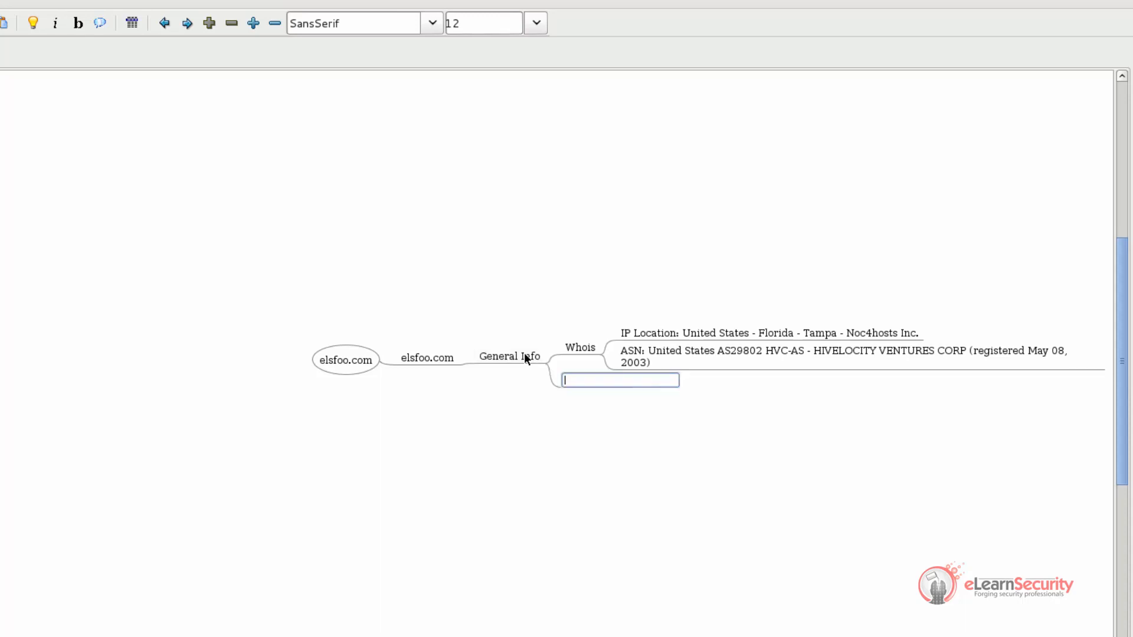
type("IP")
key("Return")
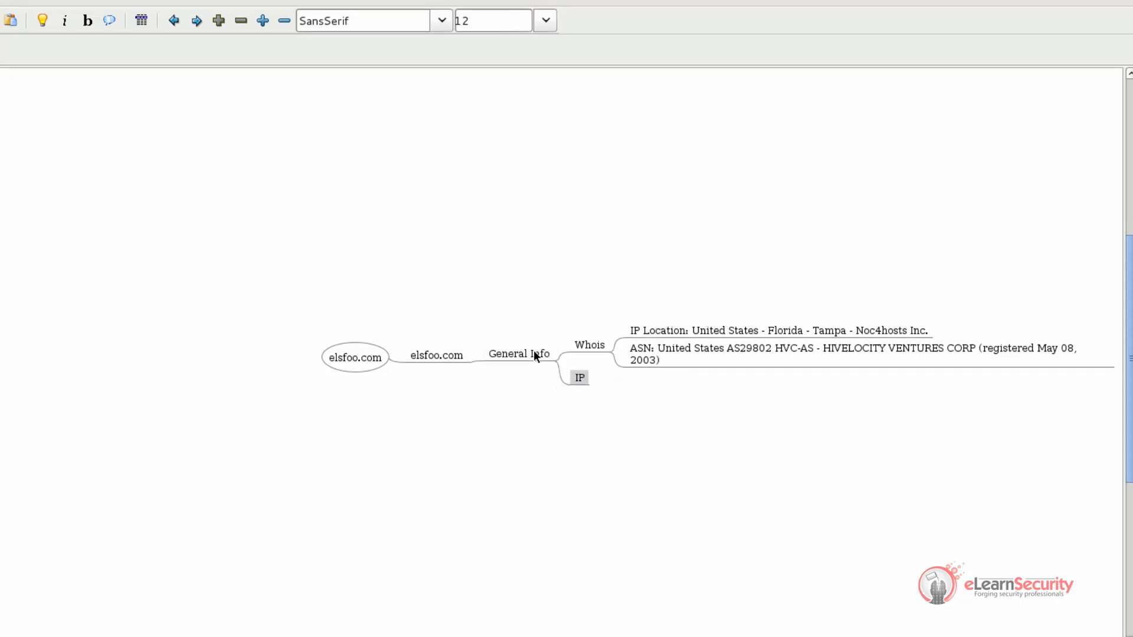
Switch to the DomainTools page and copy the IP Address label together with 74.50.103.103
key("alt+Tab")
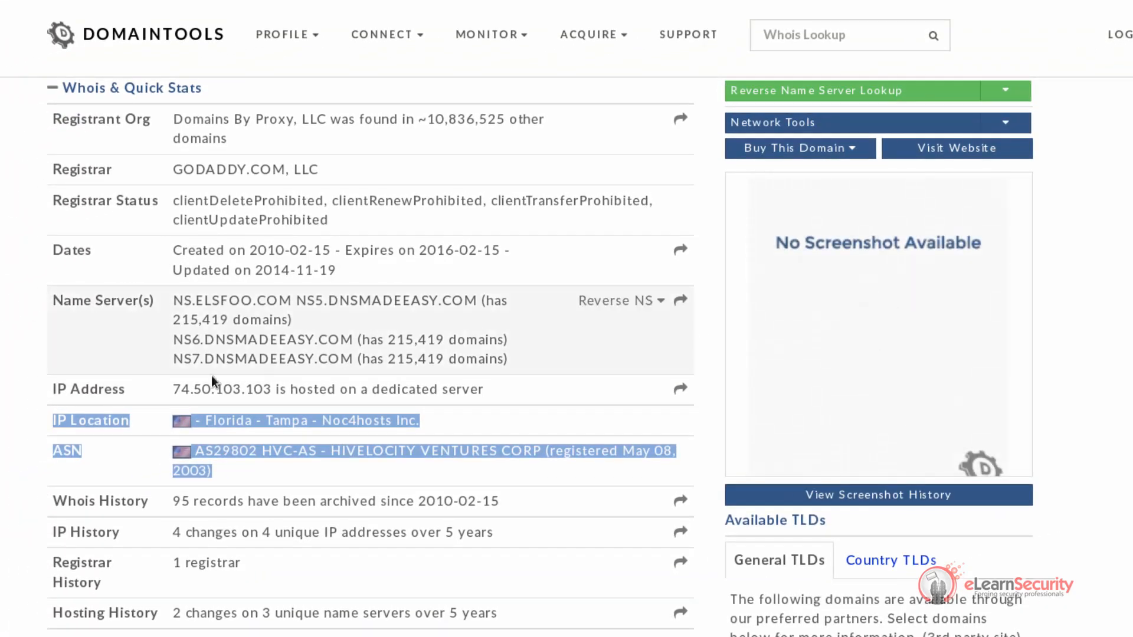
mouse_move(54, 388)
left_mouse_down()
mouse_move(272, 390)
mouse_move(52, 393)
left_mouse_up()
key("ctrl+c")
left_click(264, 391)
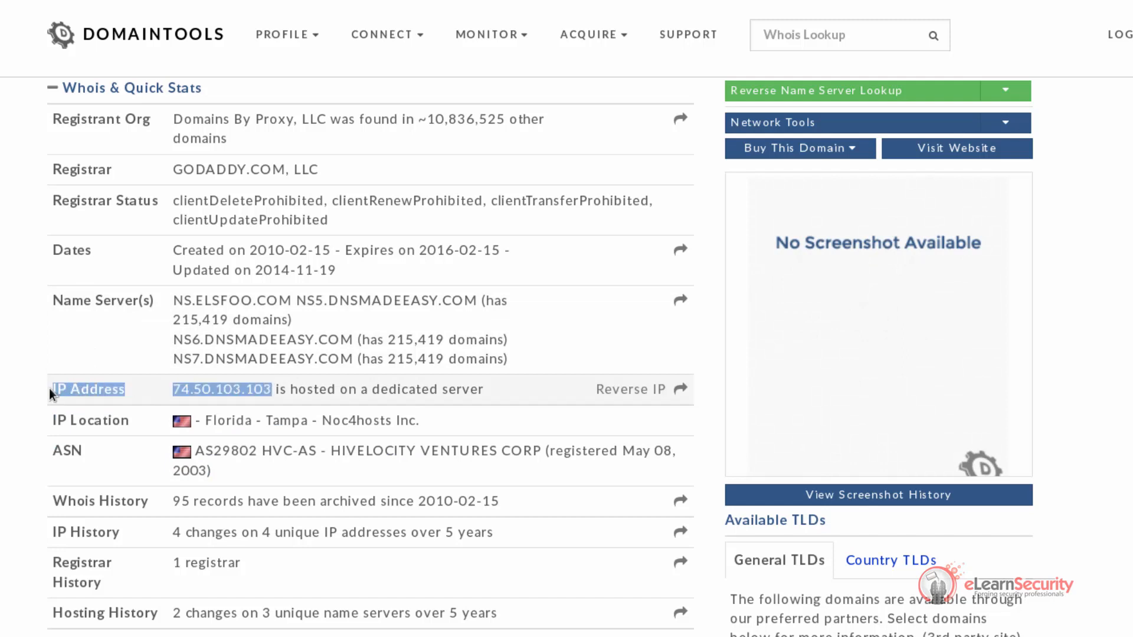
Switch to the mind map and add a child node under IP reading "IP Address: 74.50.103.103"
key("alt+Tab")
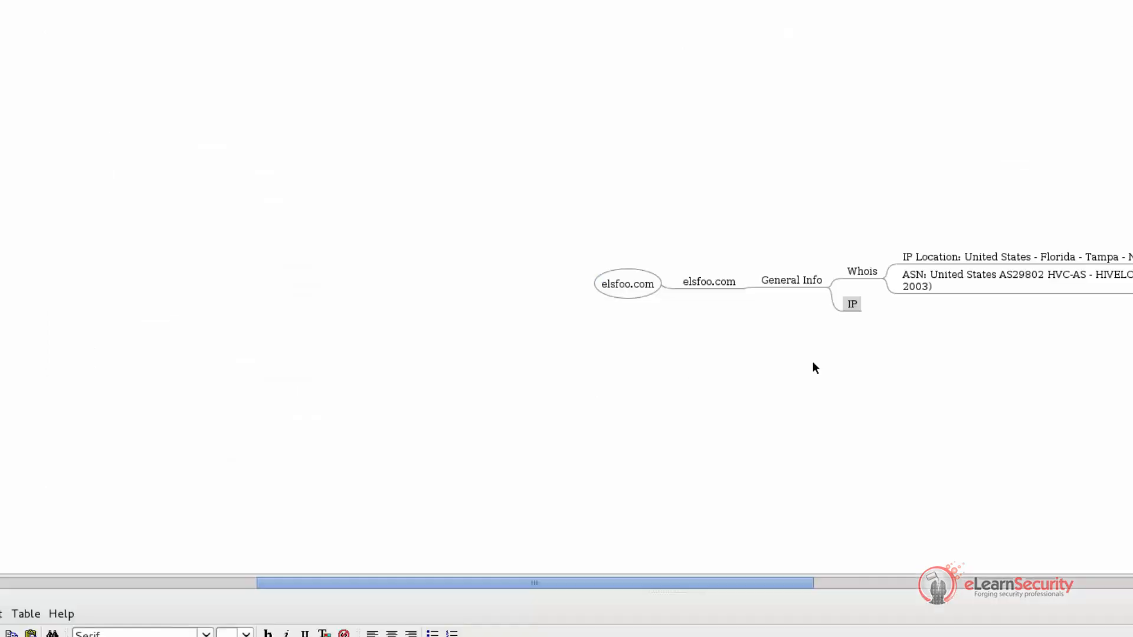
double_click(853, 305)
key("Return")
key("Insert")
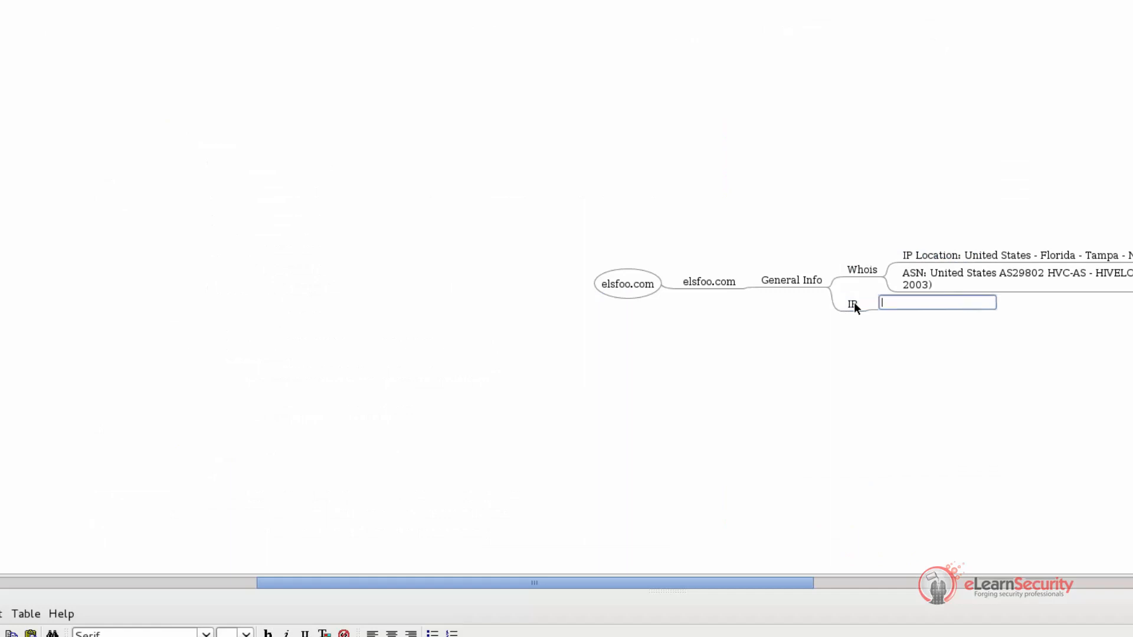
key("ctrl+v")
key("Home")
key("BackSpace")
type(":")
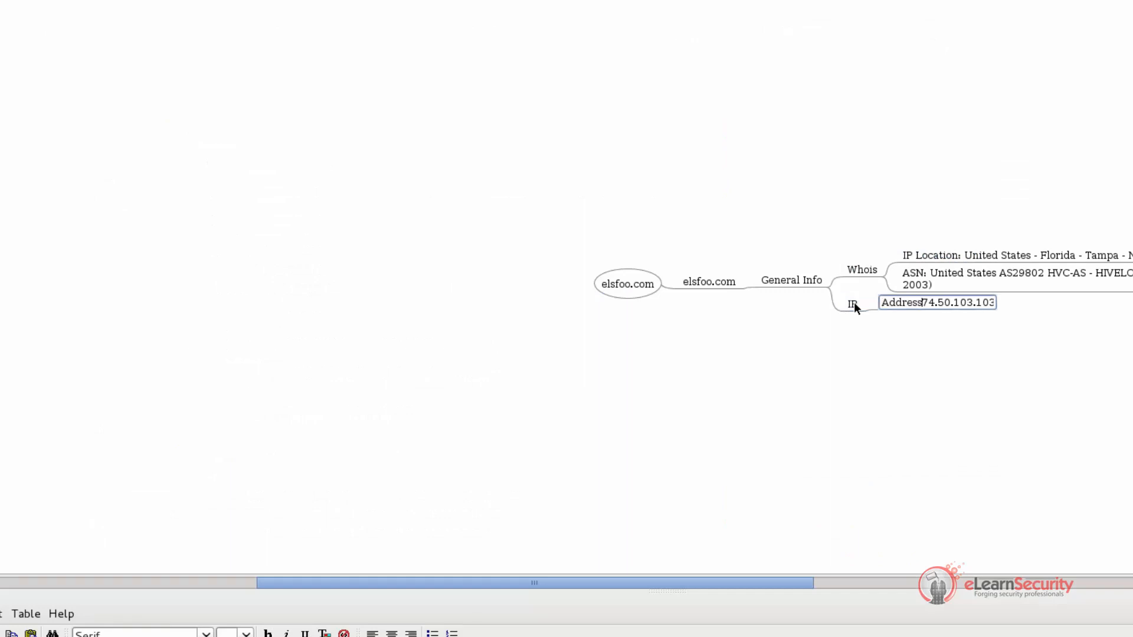
key("Return")
Copy the Registrar entry from DomainTools into a new child node under IP reading "Registrar: GODADDY.COM, LLC"
key("alt+Tab")
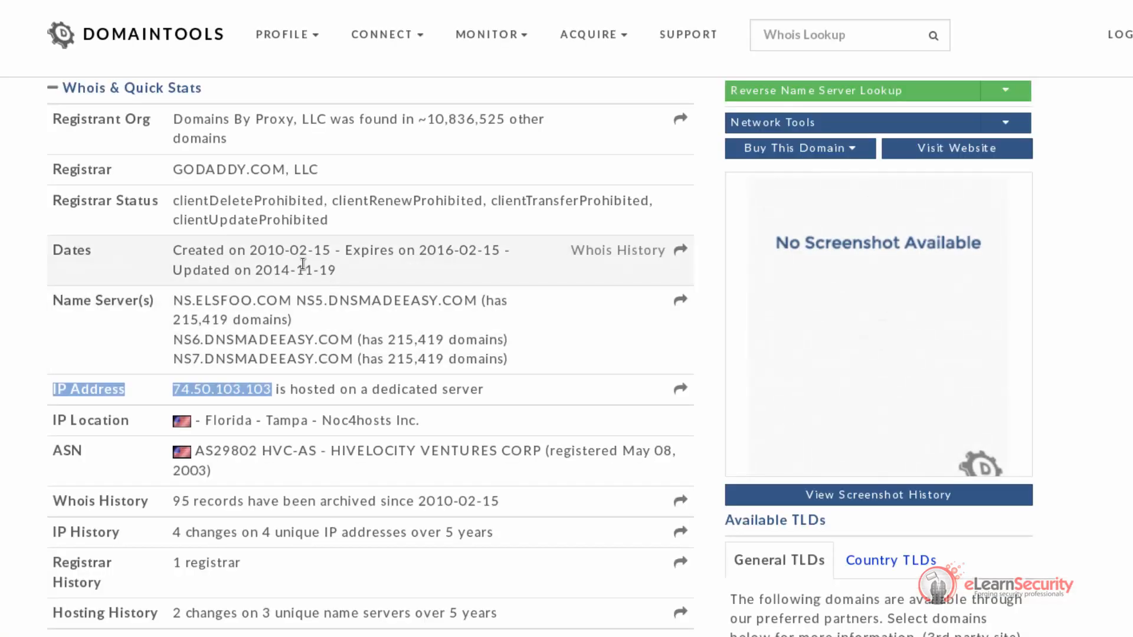
left_click_drag(52, 169, 333, 171)
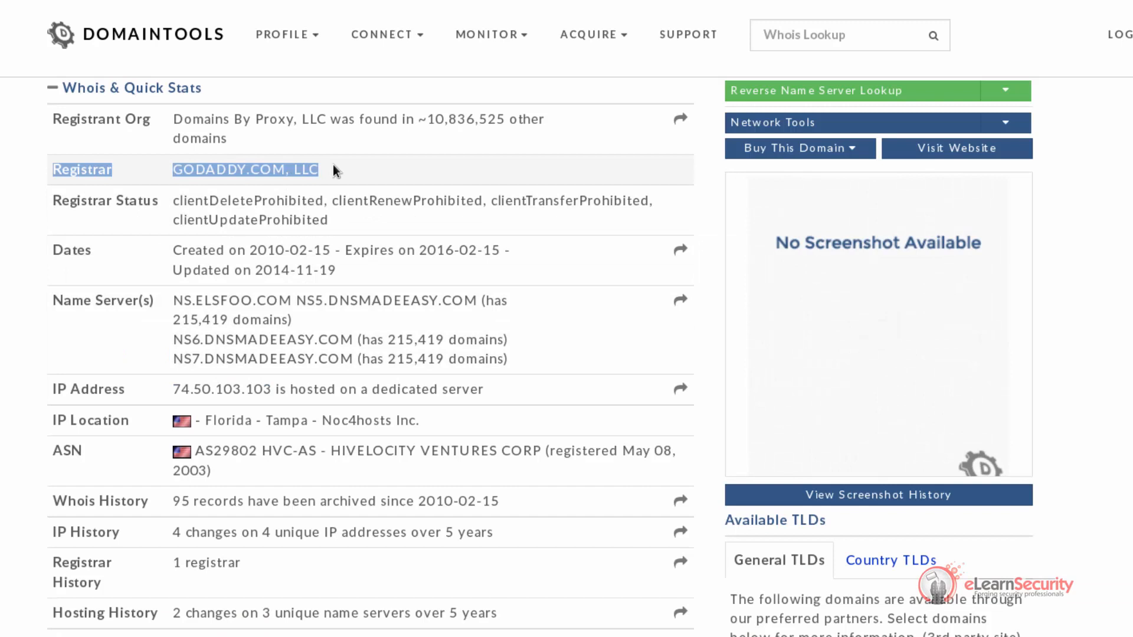
key("alt+Tab")
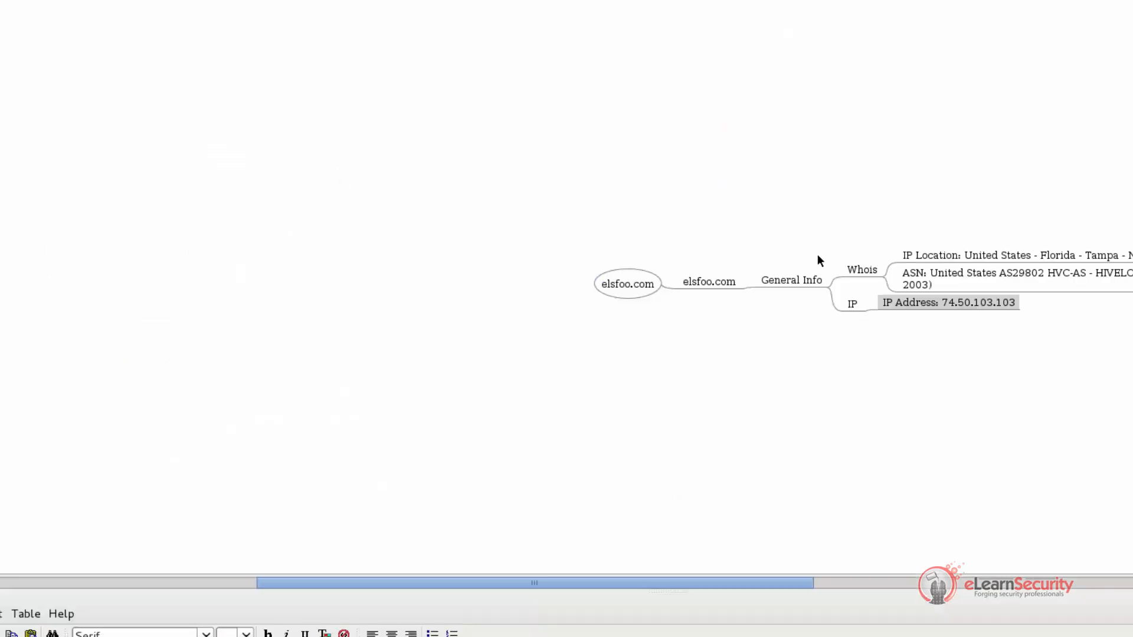
left_click(848, 304)
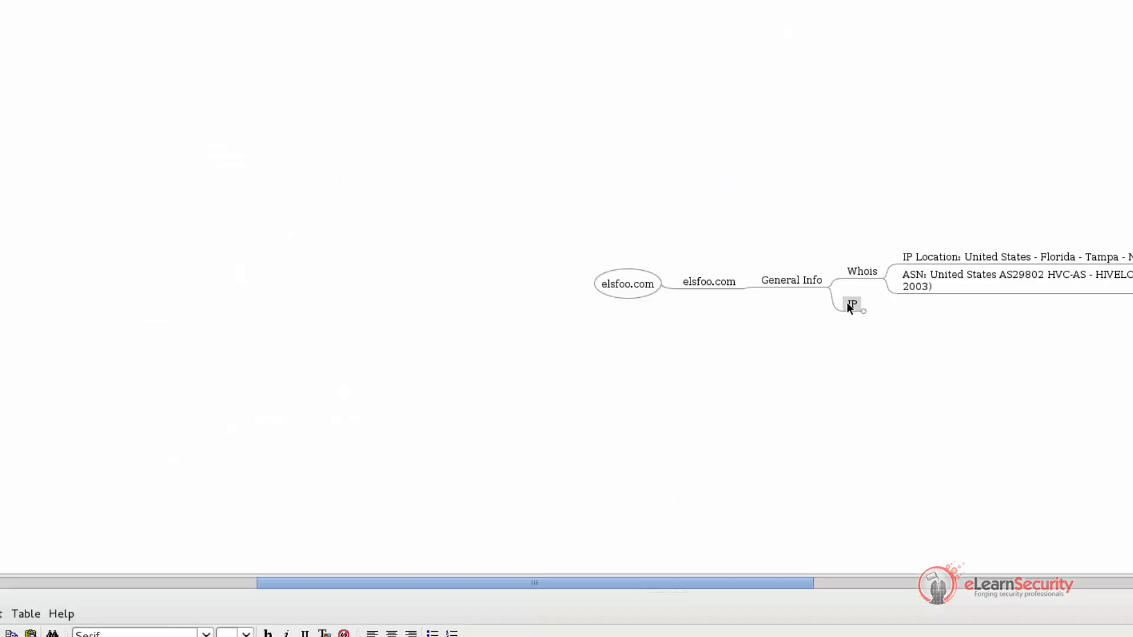
key("Insert")
type("GODADDY.COM, LLC")
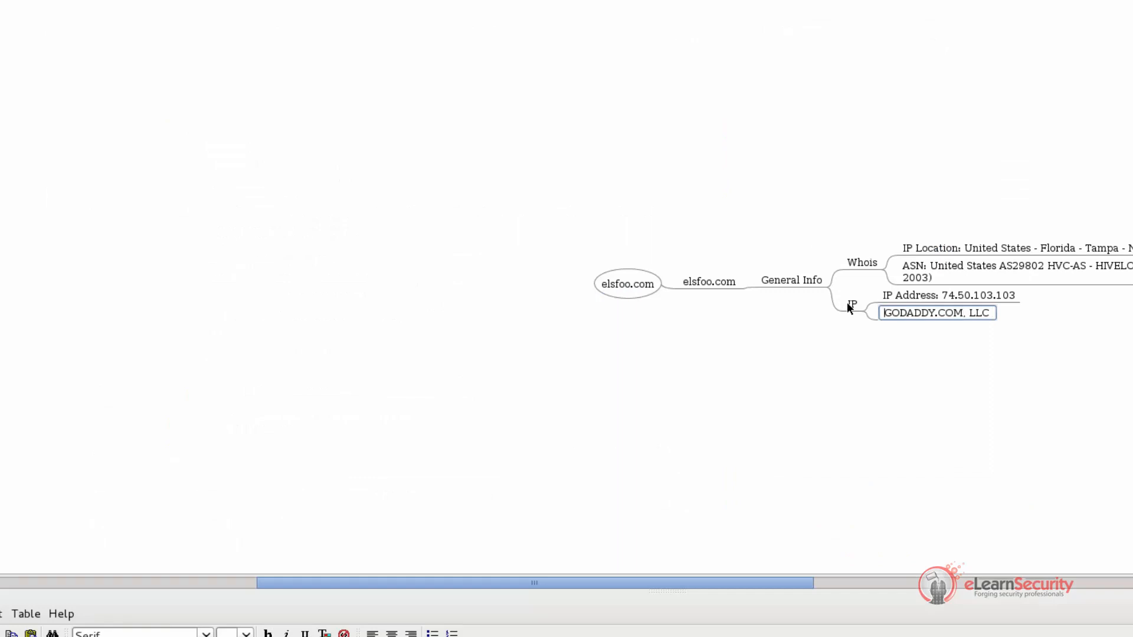
key("Home")
type("registrar:")
key("Return")
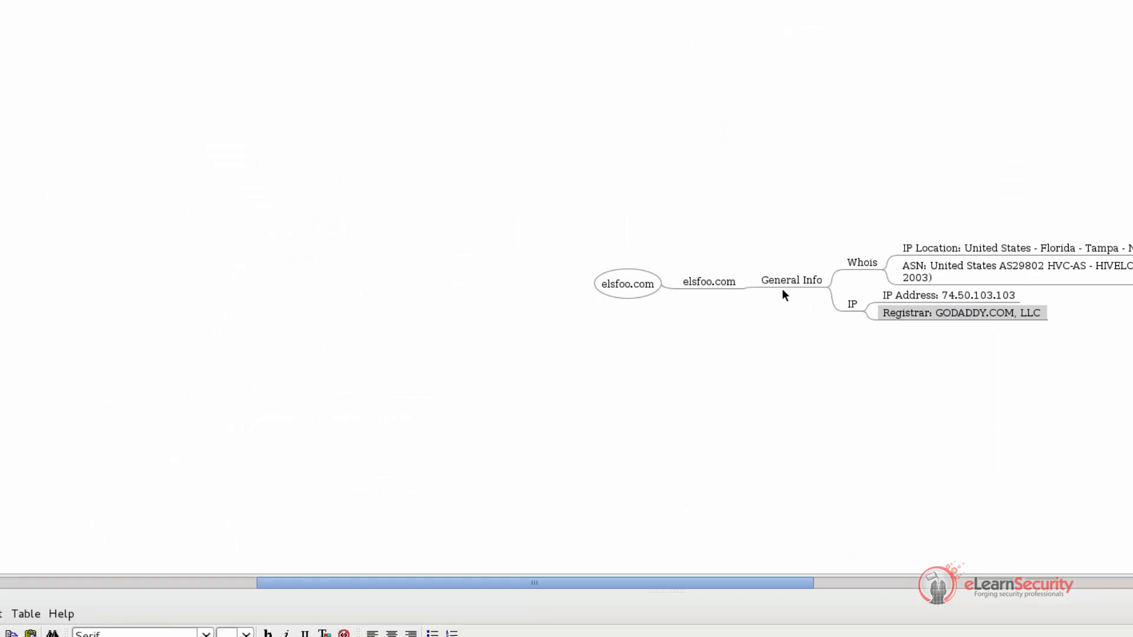
Move the General Info and elsfoo.com child nodes higher than the root, and lower the IP node away from Whois
left_click(760, 283)
left_click_drag(751, 282, 751, 245)
left_click_drag(418, 285, 422, 238)
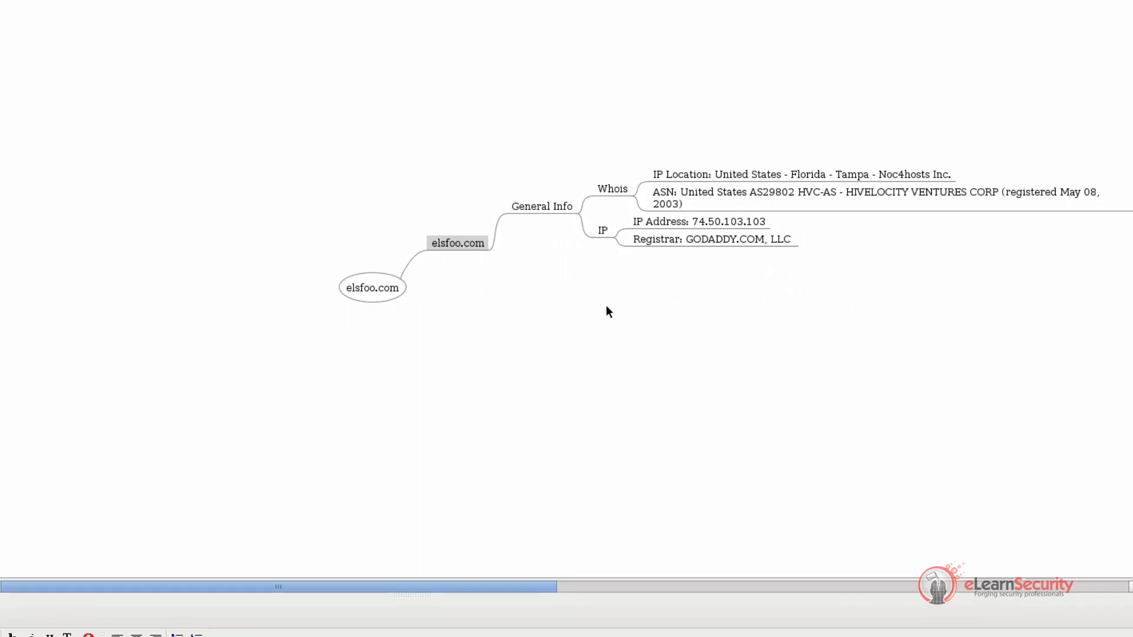
left_click_drag(590, 224, 609, 254)
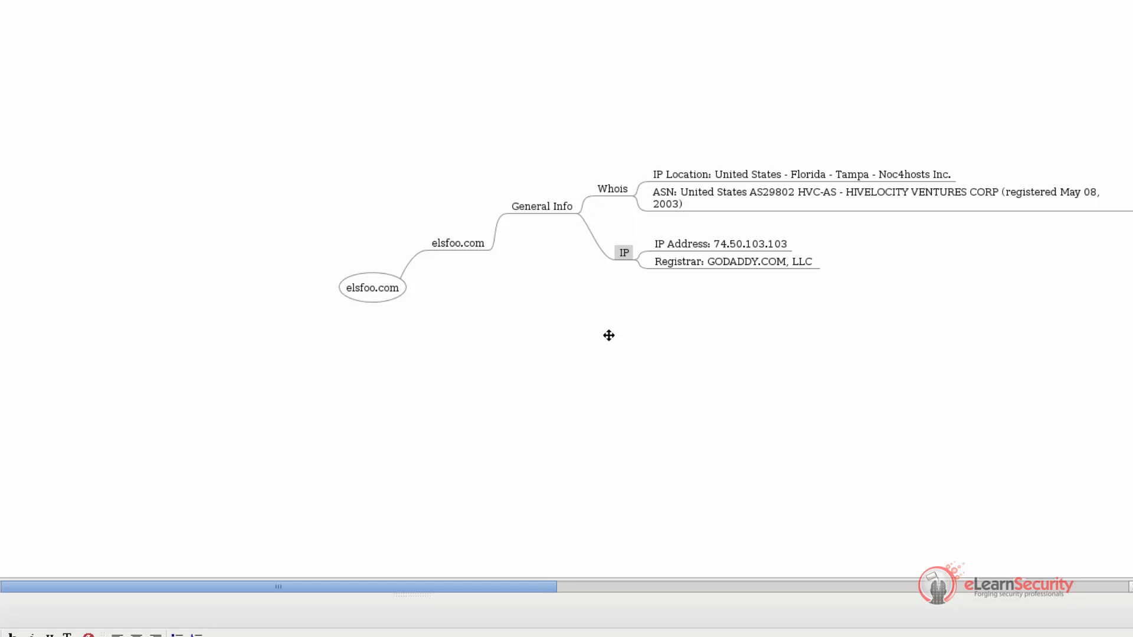
Change the Registrar node's text to "Netblock owner: GODADDY.COM, LLC"
double_click(673, 260)
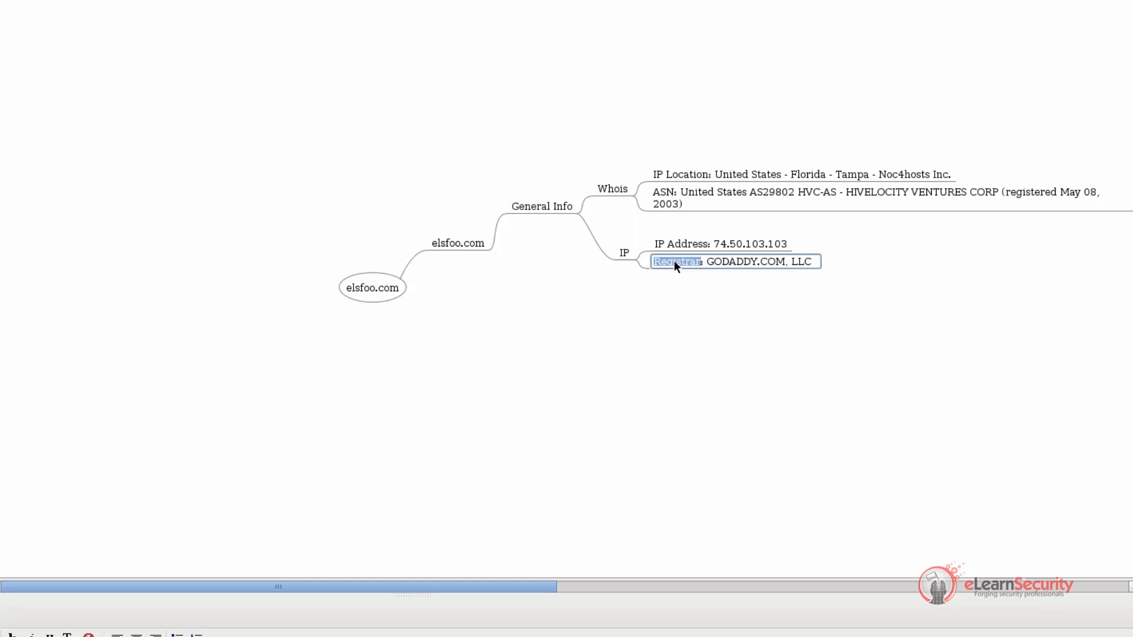
type("Netblock owner")
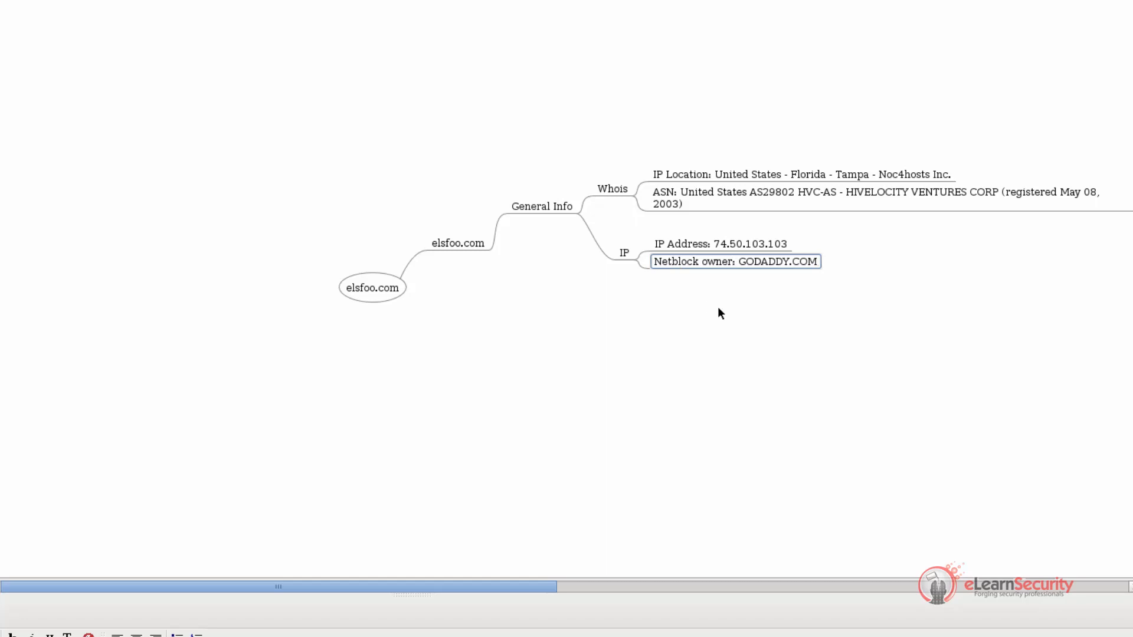
key("Return")
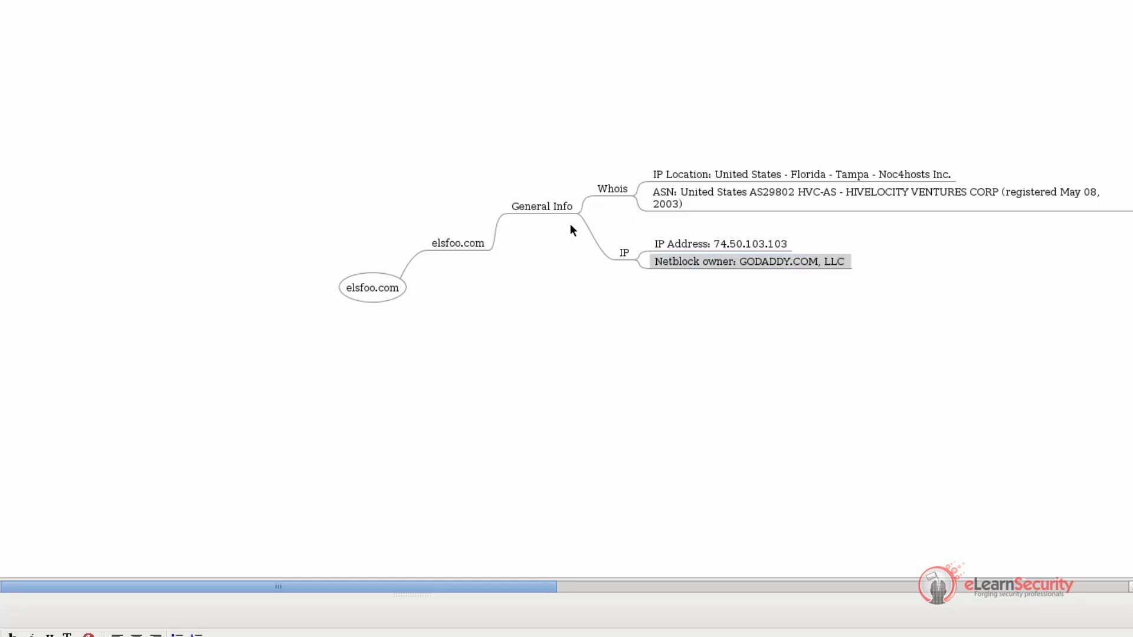
Add a "DNS" child node under General Info and move it down, well clear of the IP branch
left_click(550, 202)
left_click(549, 201)
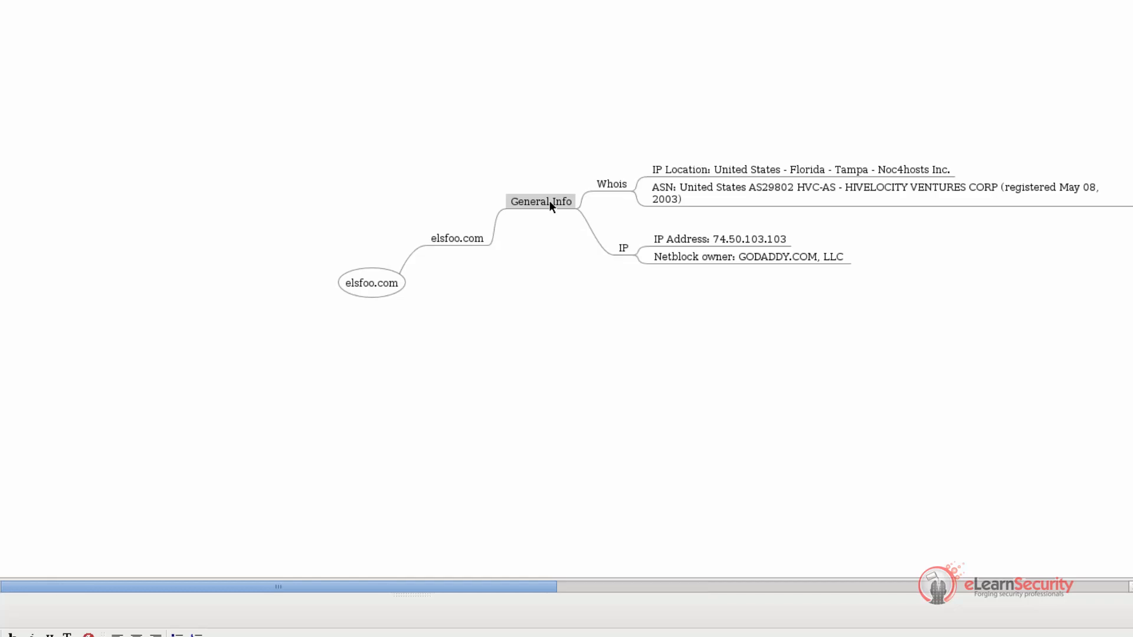
key("Insert")
type("DNS")
key("Return")
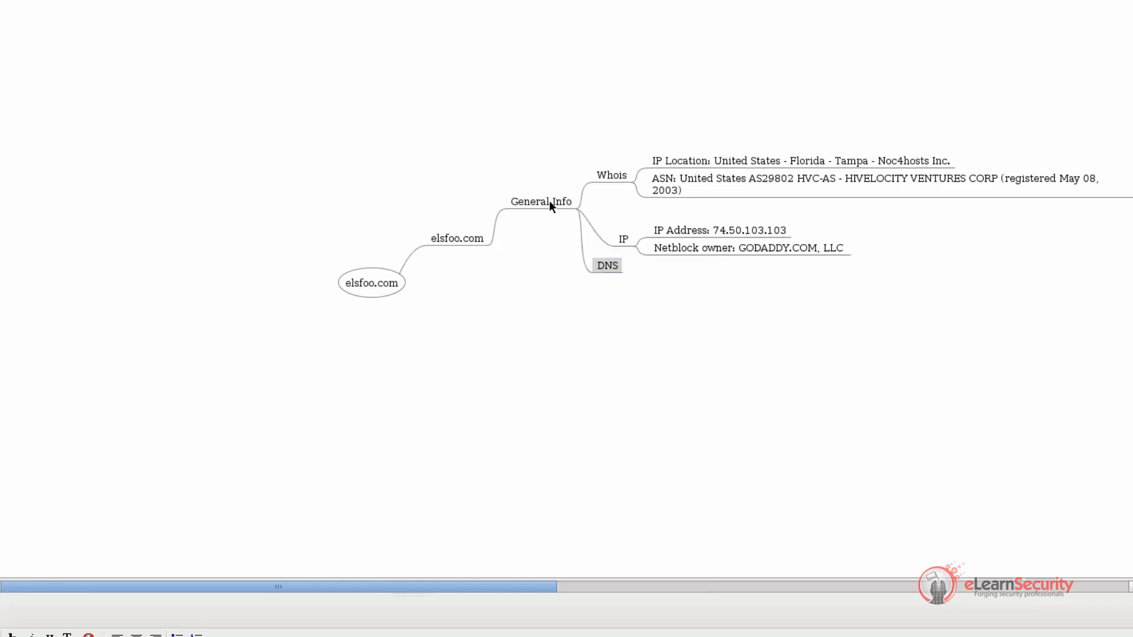
left_click_drag(590, 266, 588, 319)
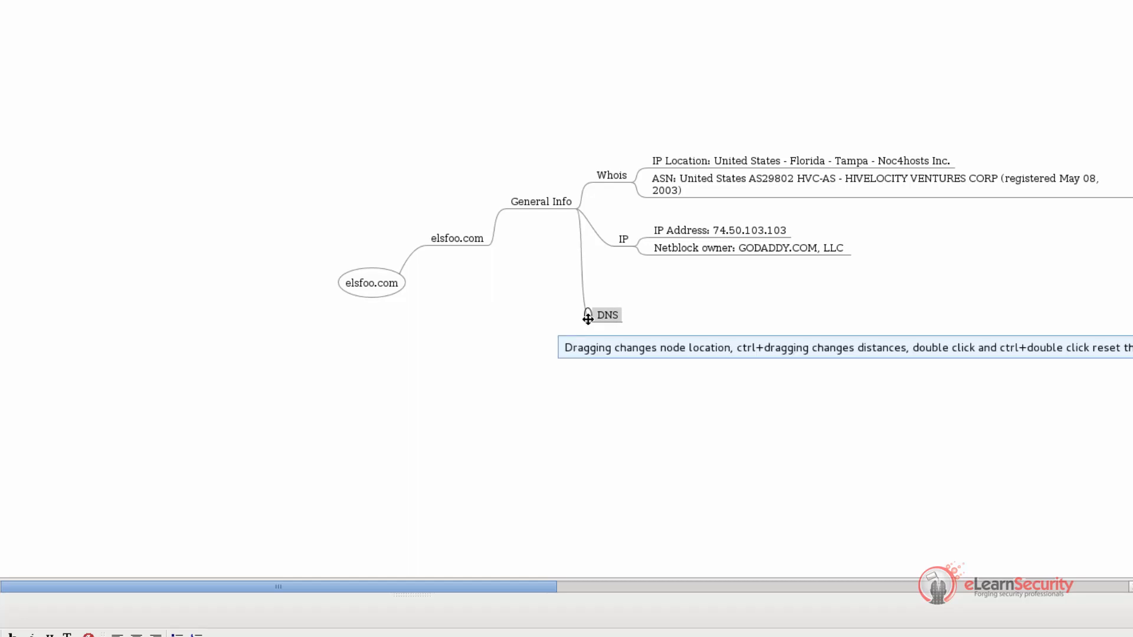
Copy the full Name Server(s) entry from the DomainTools page and return to the mind map
key("alt+Tab")
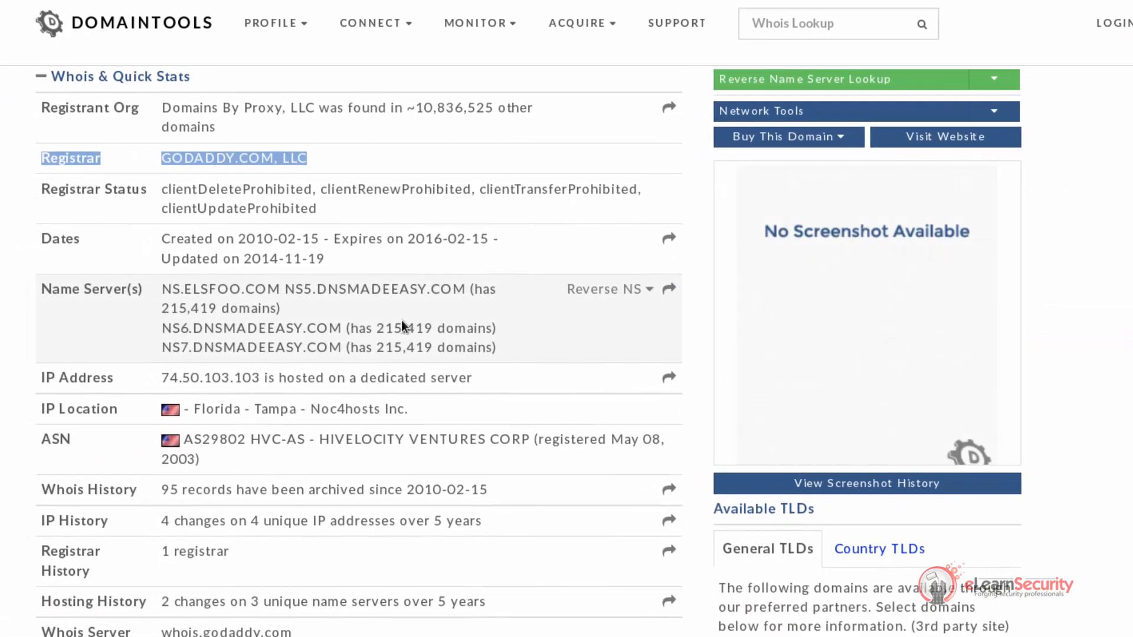
left_click_drag(43, 289, 503, 352)
key("alt+Tab")
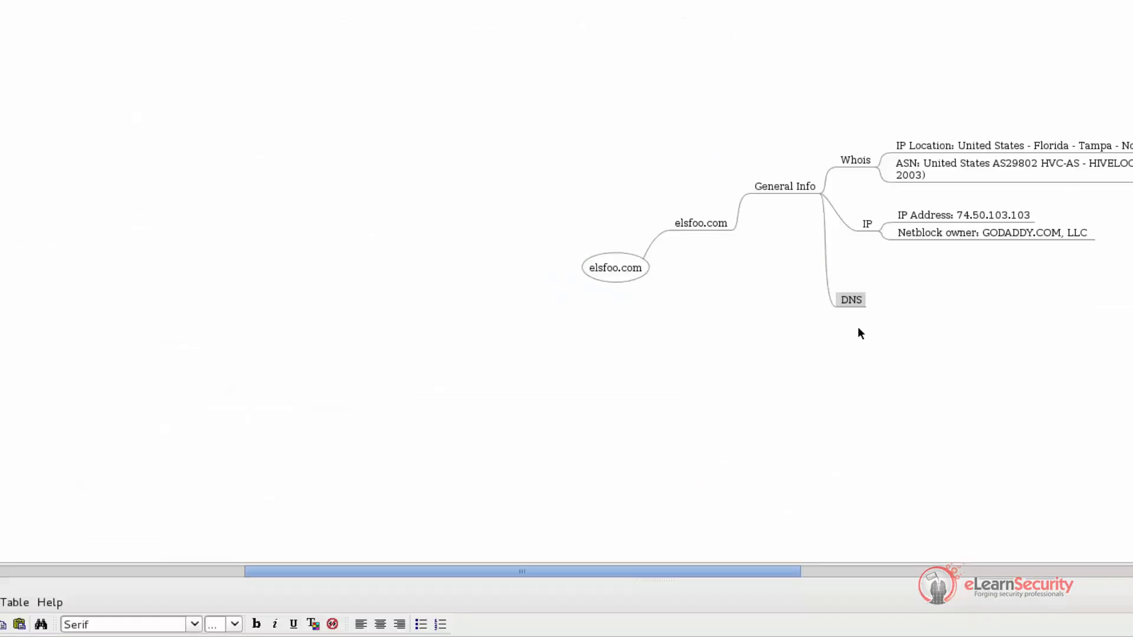
Add a "Name server" child node under DNS
double_click(851, 298)
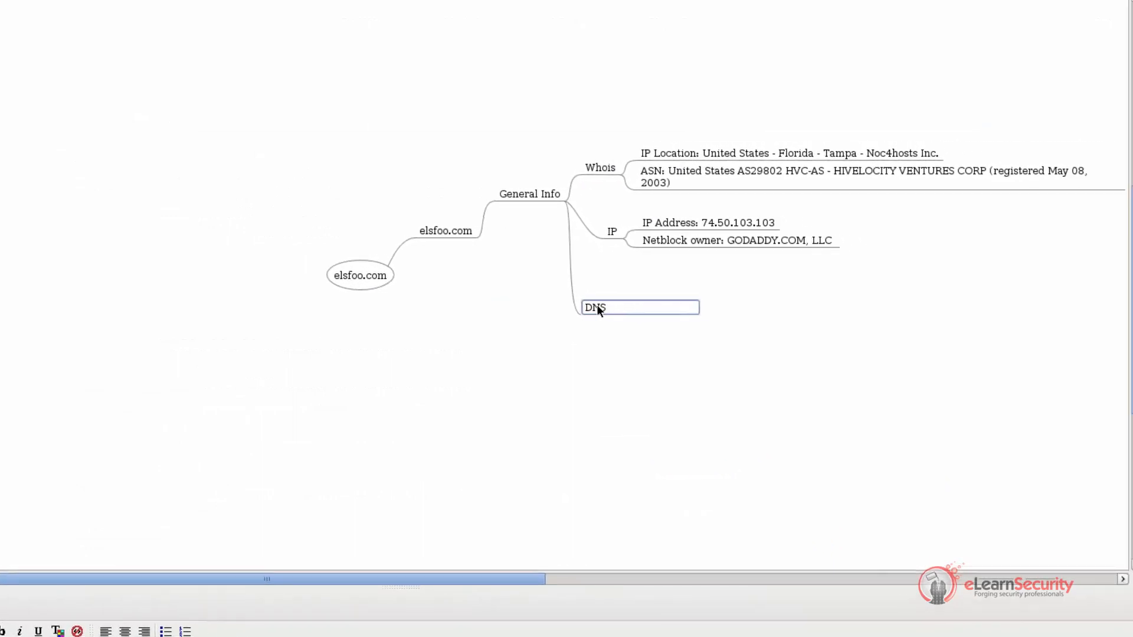
key("Return")
key("Insert")
type("Name server")
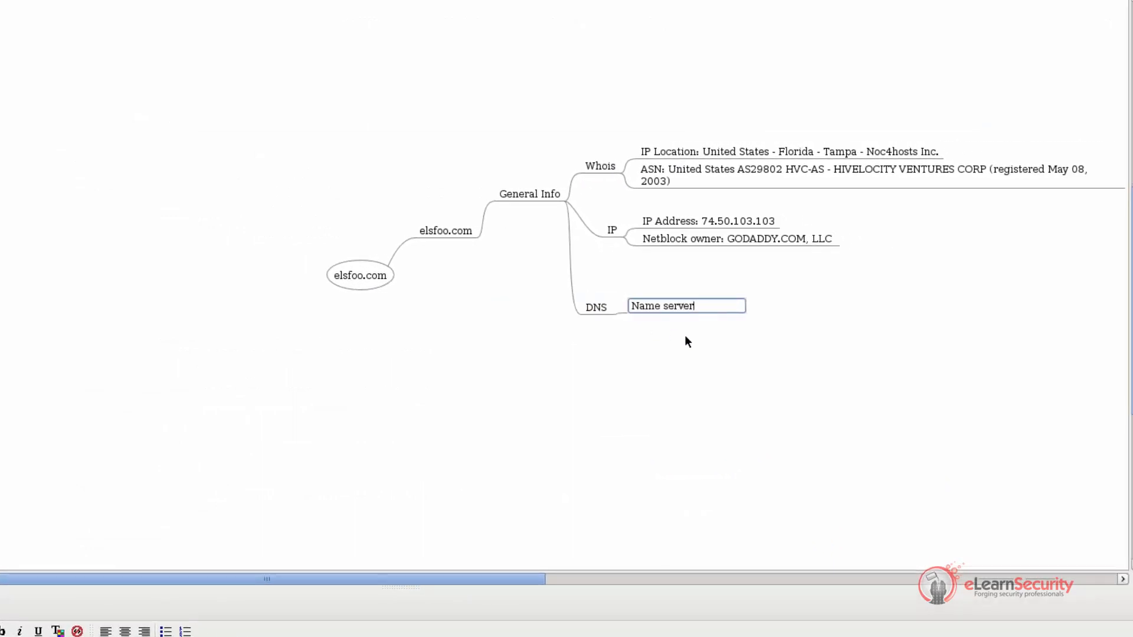
key("Return")
Add a child node under Name server containing the copied name server list
key("Insert")
type("DEEASY.COM (has 215")
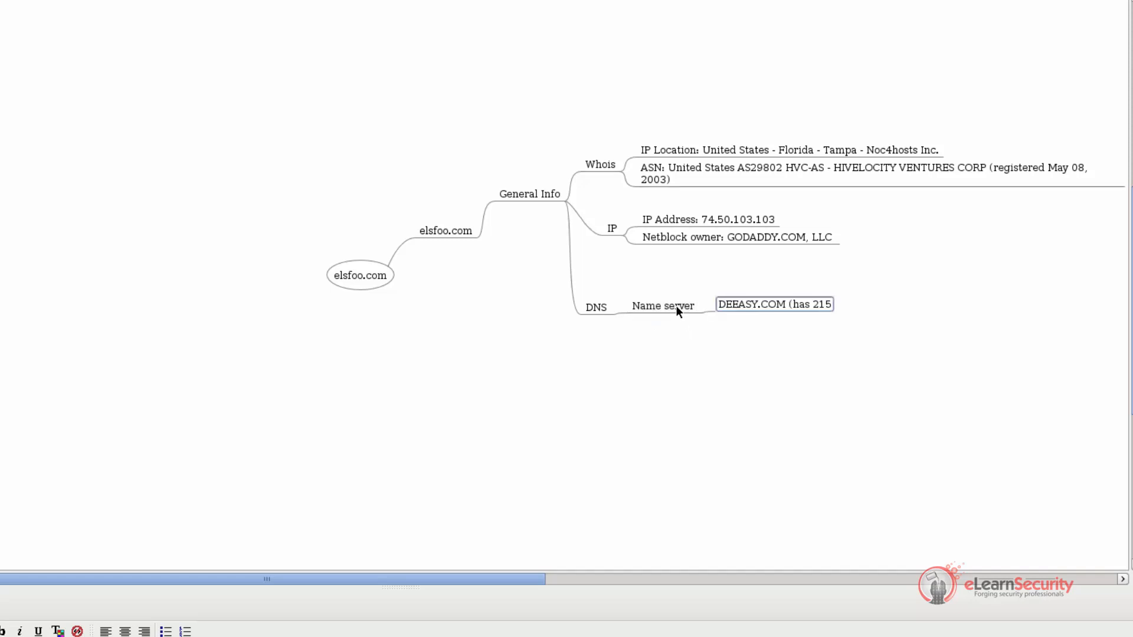
key("Return")
Replace the leading "Name Server(s)" label in the pasted node with "N", so the text starts with NNS.ELSFOO.COM
double_click(761, 292)
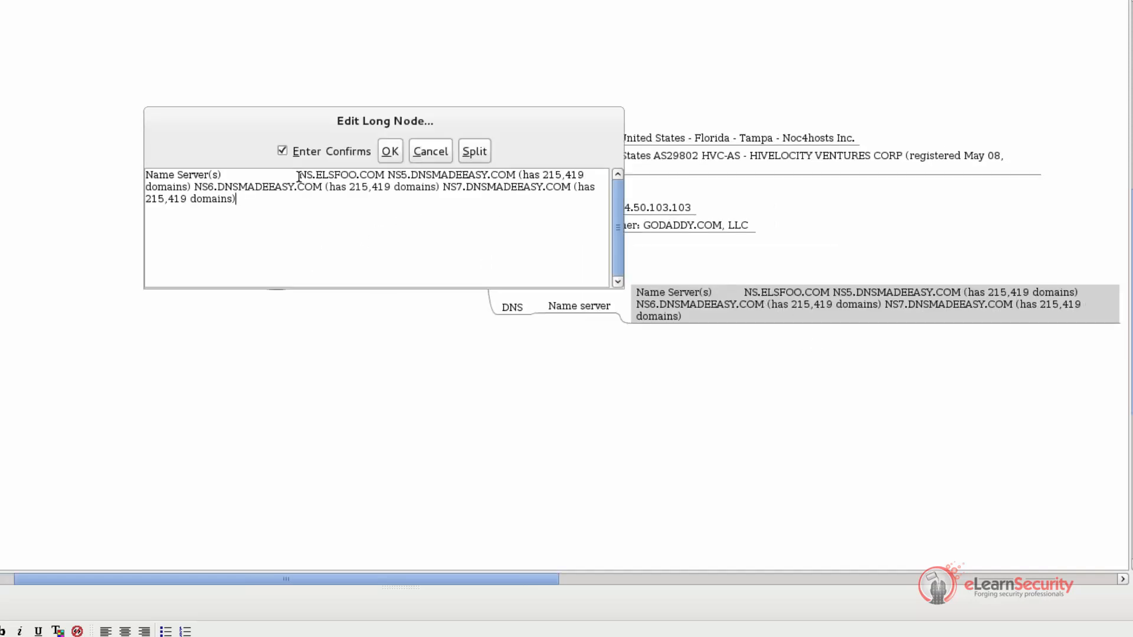
left_click_drag(299, 175, 149, 173)
key("BackSpace")
type("N")
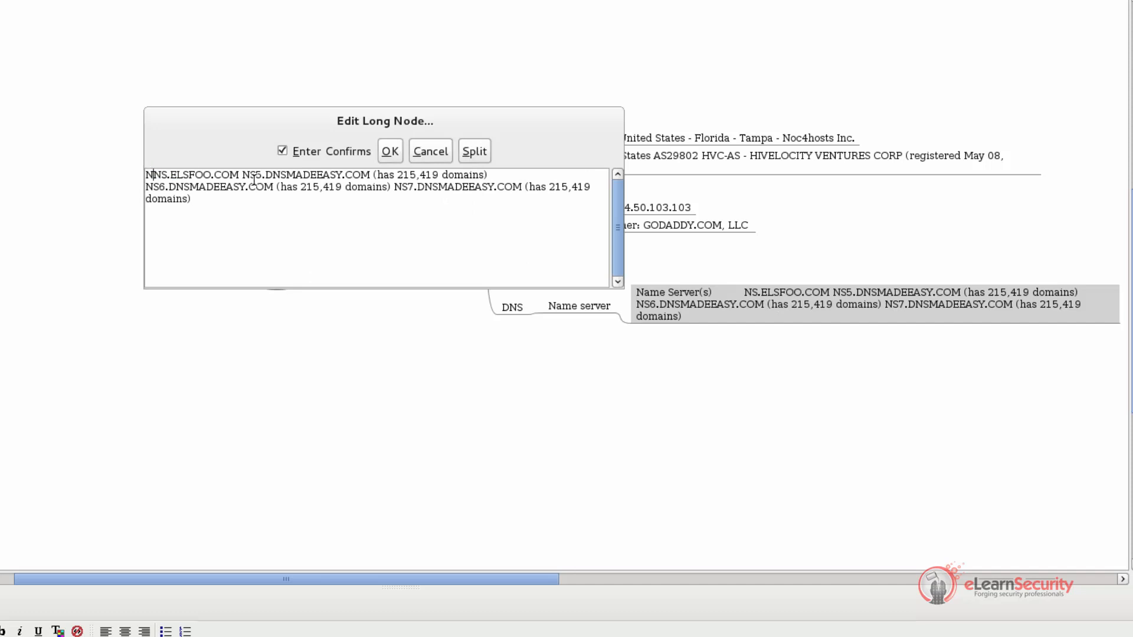
key("Return")
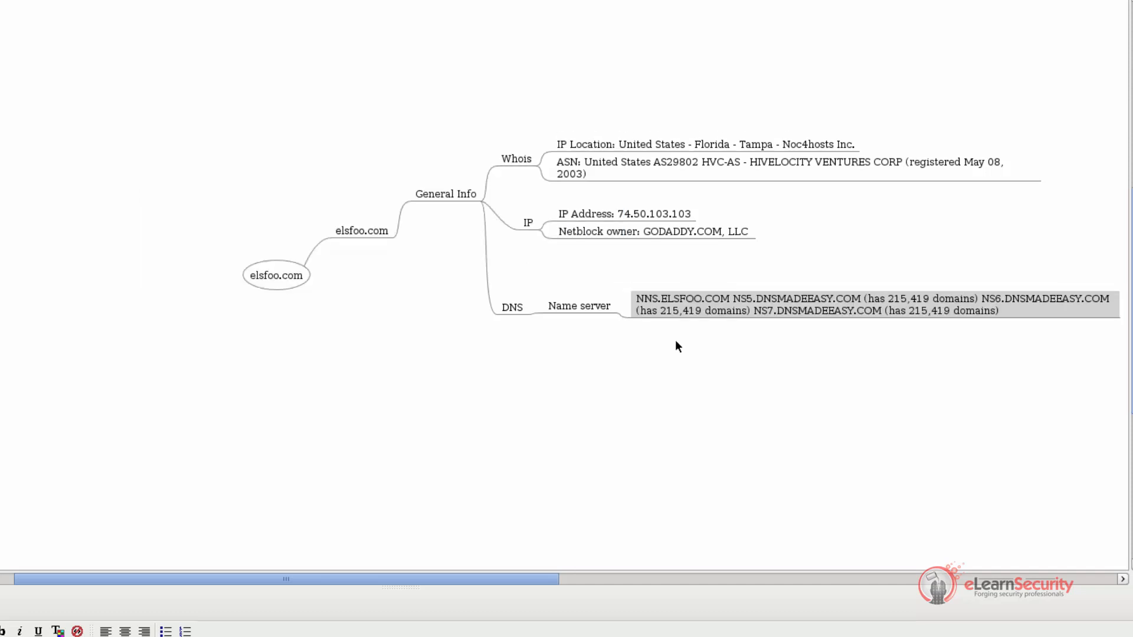
In the name server list node, put NS5.DNSMADEEASY.COM on its own line and remove the domain count after it
double_click(753, 302)
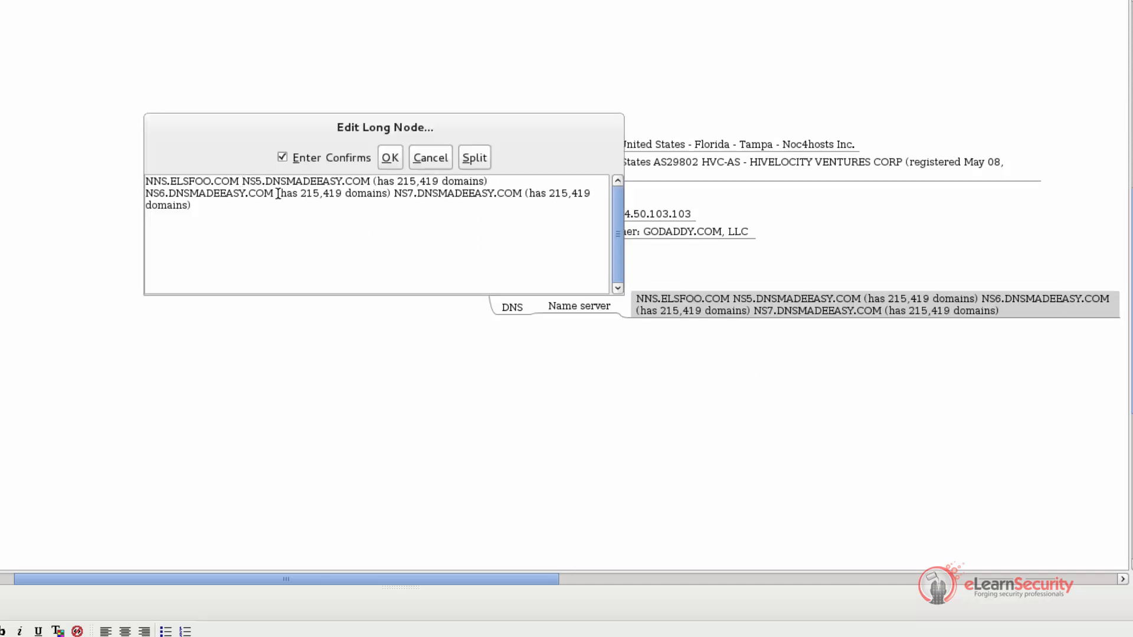
key("shift+Return")
key("ctrl+Right")
key("ctrl+Right")
key("ctrl+Right")
key("ctrl+shift+Right")
key("ctrl+shift+Right")
key("ctrl+shift+Right")
key("ctrl+shift+Right")
key("ctrl+shift+Right")
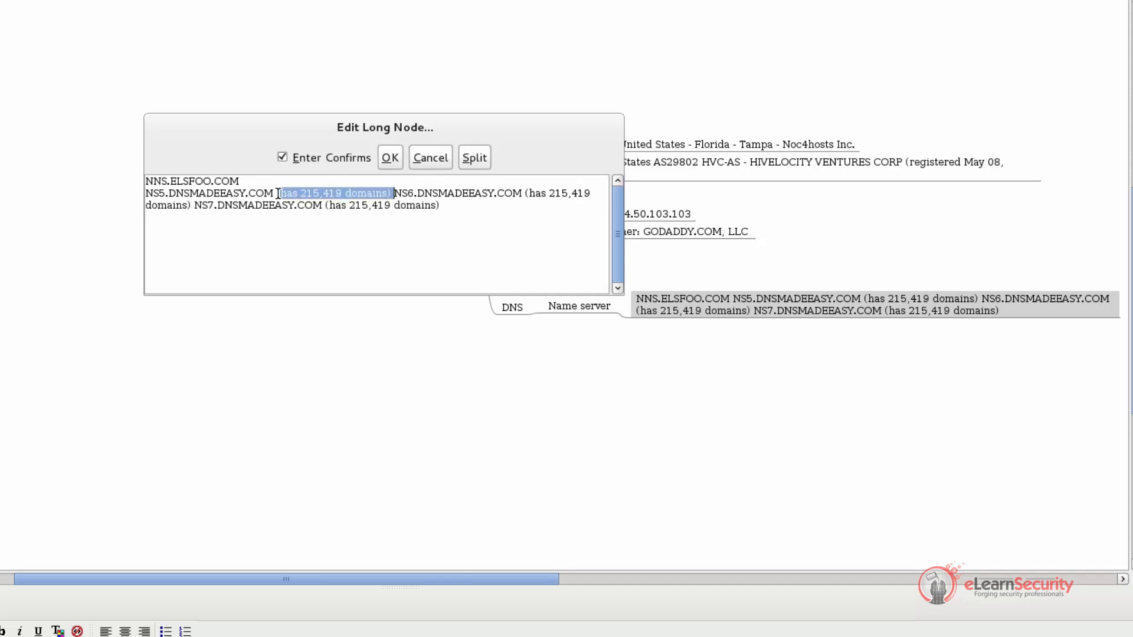
key("shift+Return")
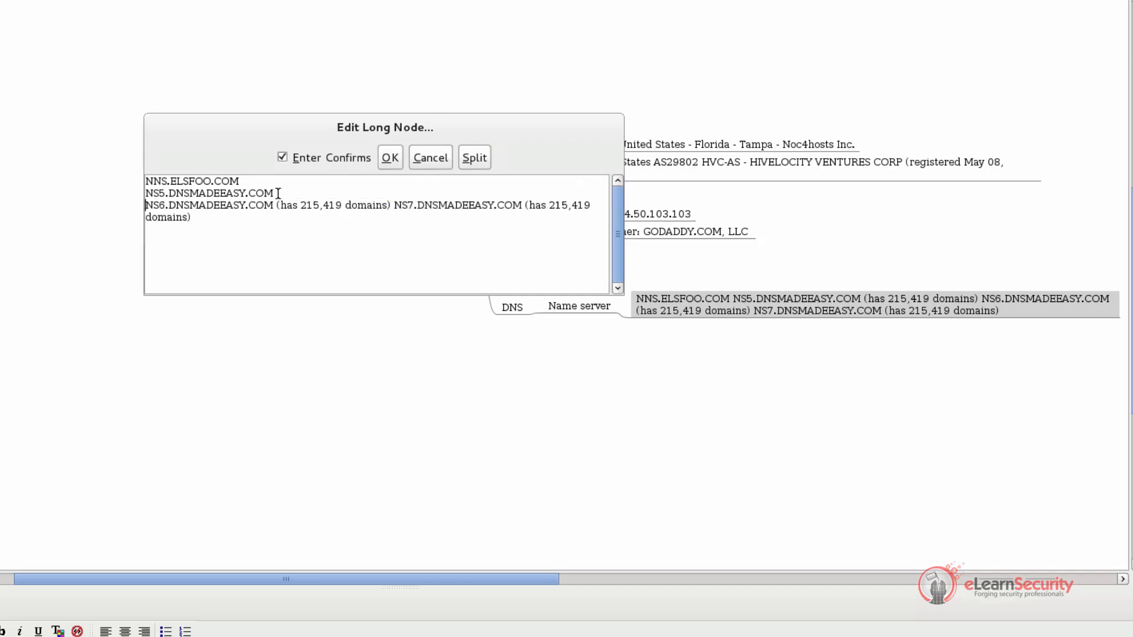
Remove the domain count after NS6.DNSMADEEASY.COM and start a new line for NS7.DNSMADEEASY.COM
key("ctrl+Right")
key("ctrl+Right")
key("ctrl+Right")
key("shift+Return")
key("ctrl+Delete")
key("ctrl+Delete")
key("ctrl+Delete")
key("ctrl+Delete")
key("ctrl+Delete")
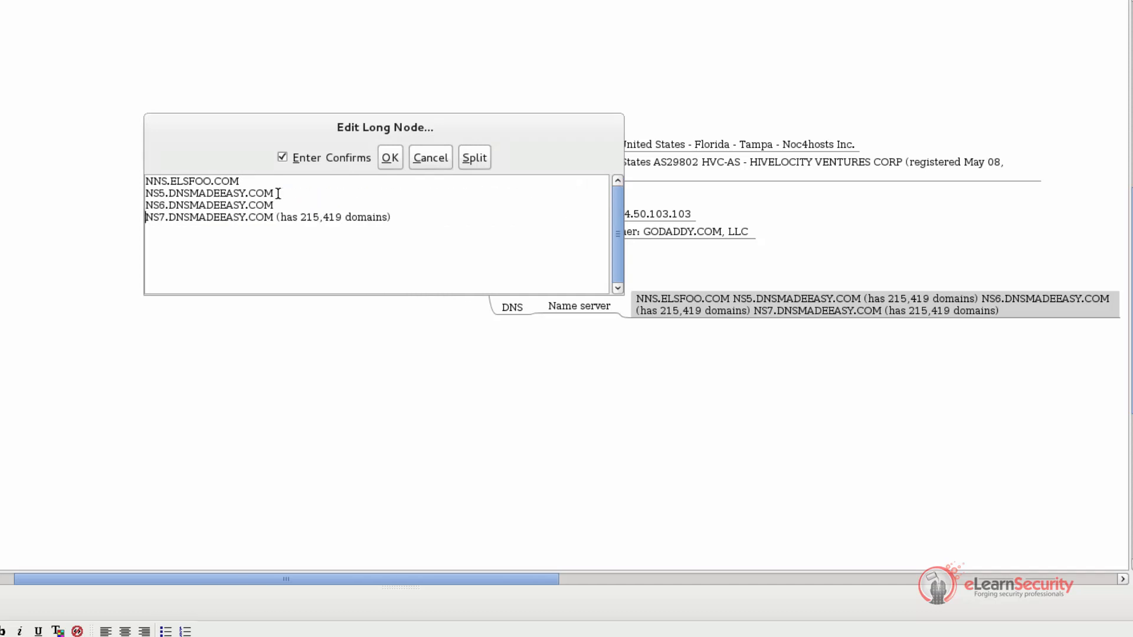
Remove the domain count after NS7.DNSMADEEASY.COM and save the edited name server node
key("ctrl+Right")
key("ctrl+Right")
key("ctrl+Right")
key("shift+End")
key("Delete")
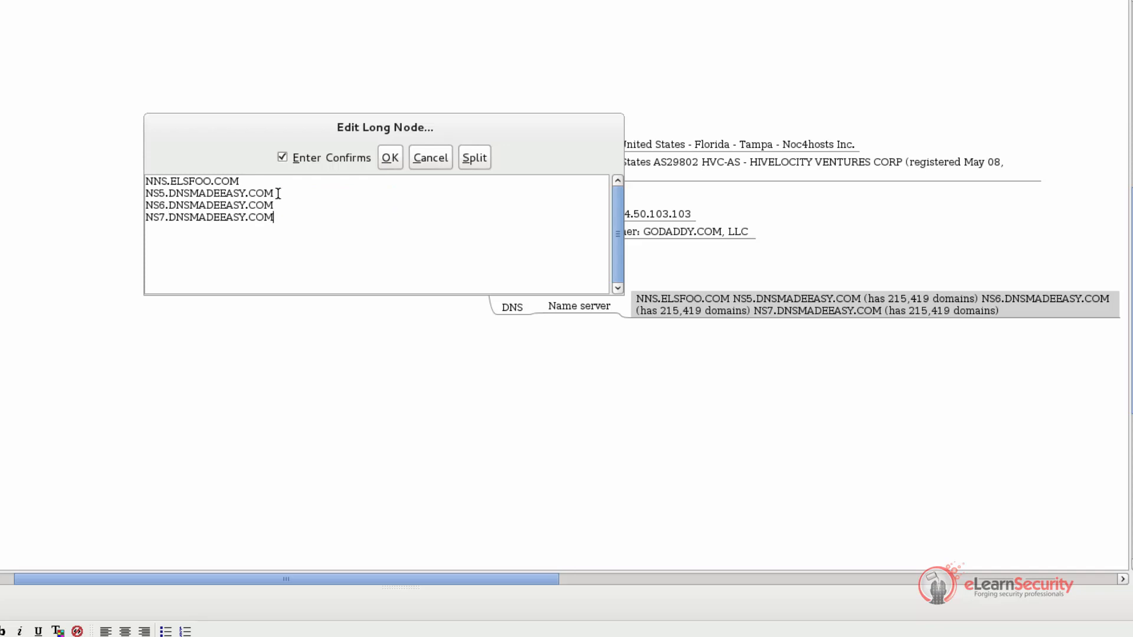
key("Return")
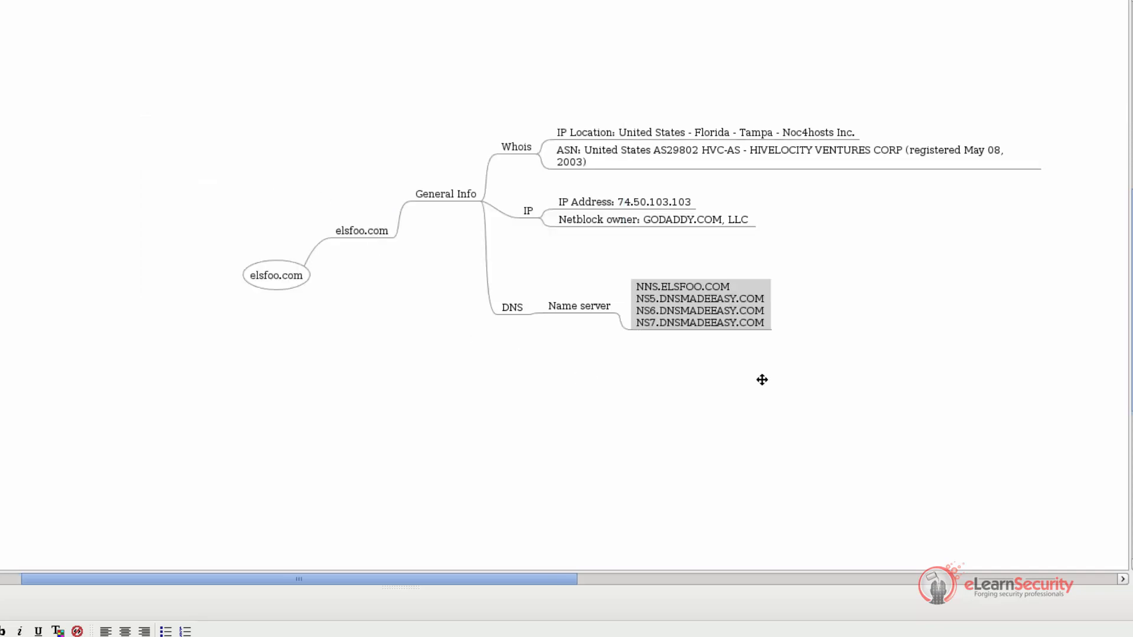
Switch to the DomainTools page in the browser and review its Website section and Whois Record for elsfoo.com
key("alt+Tab")
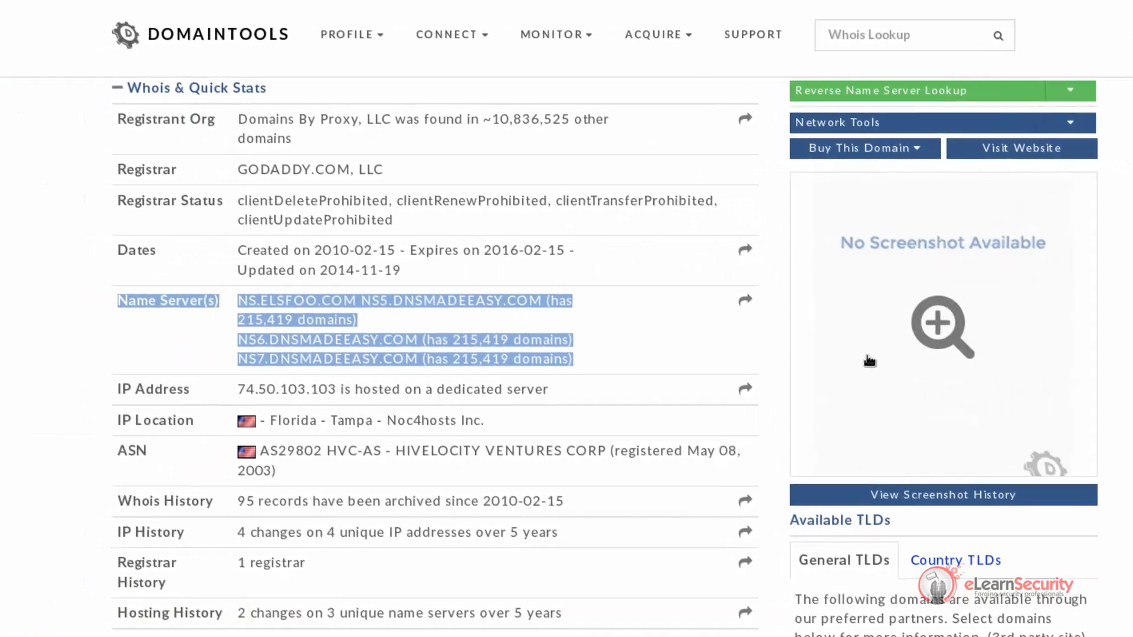
scroll(819, 362, "down", 3)
scroll(819, 362, "down", 5)
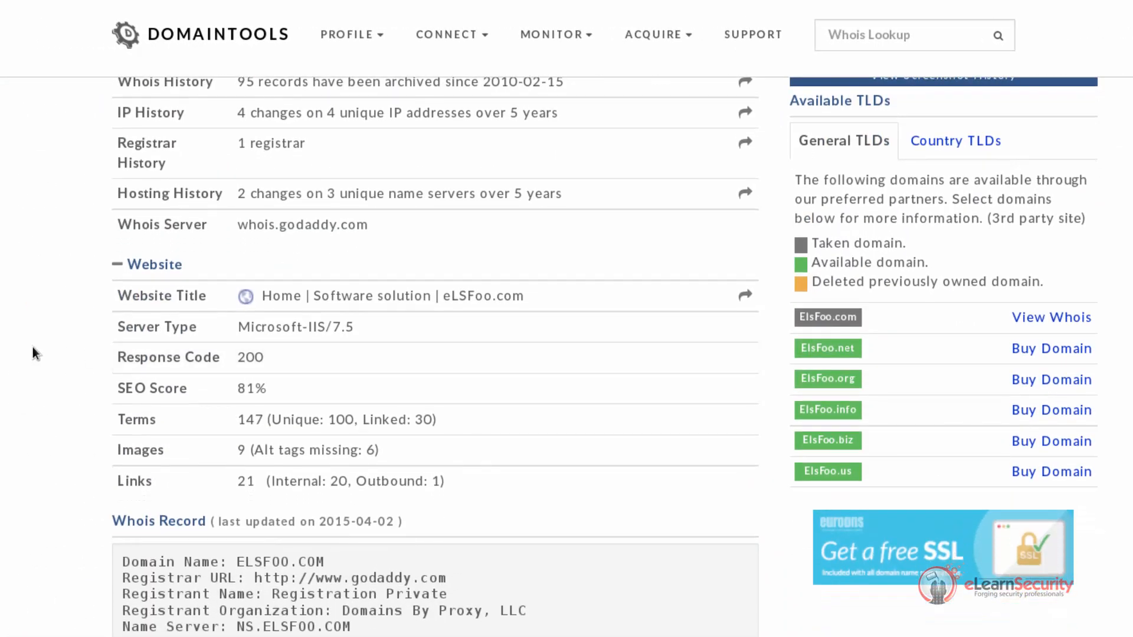
scroll(33, 347, "down", 2)
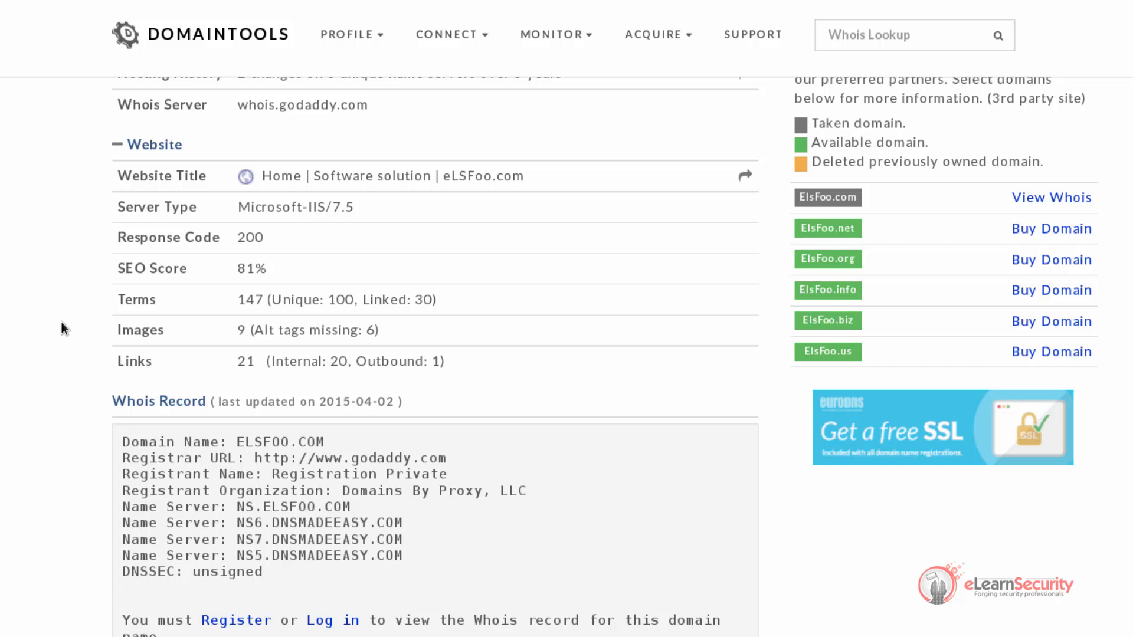
Open a terminal with enlarged text and start nslookup in interactive mode
key("ctrl+alt+t")
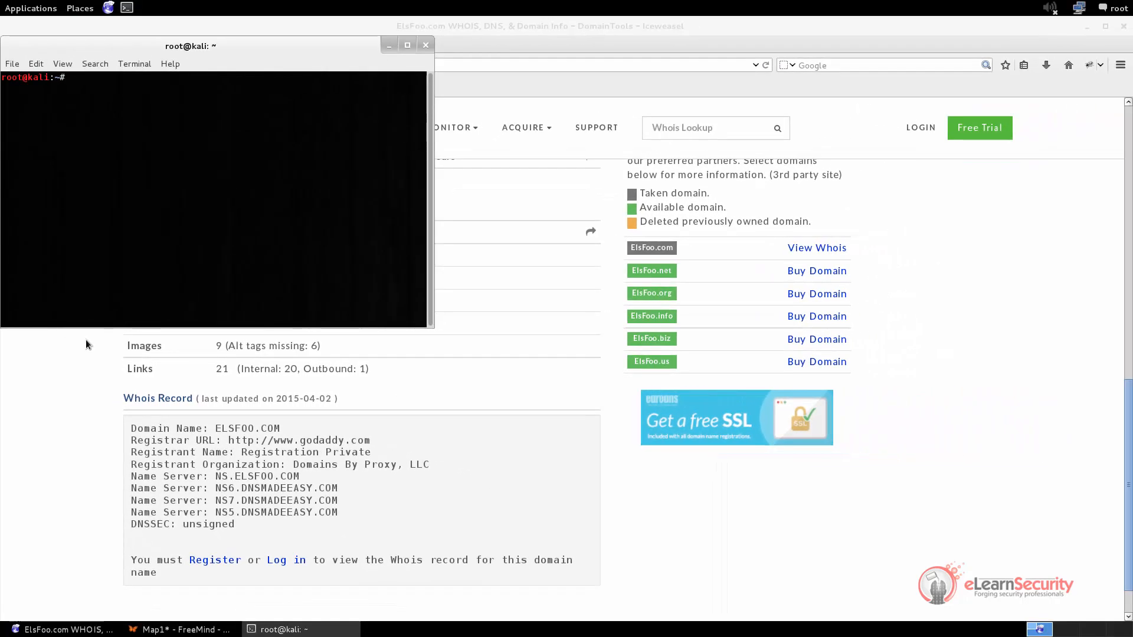
key("ctrl+plus")
key("ctrl+plus")
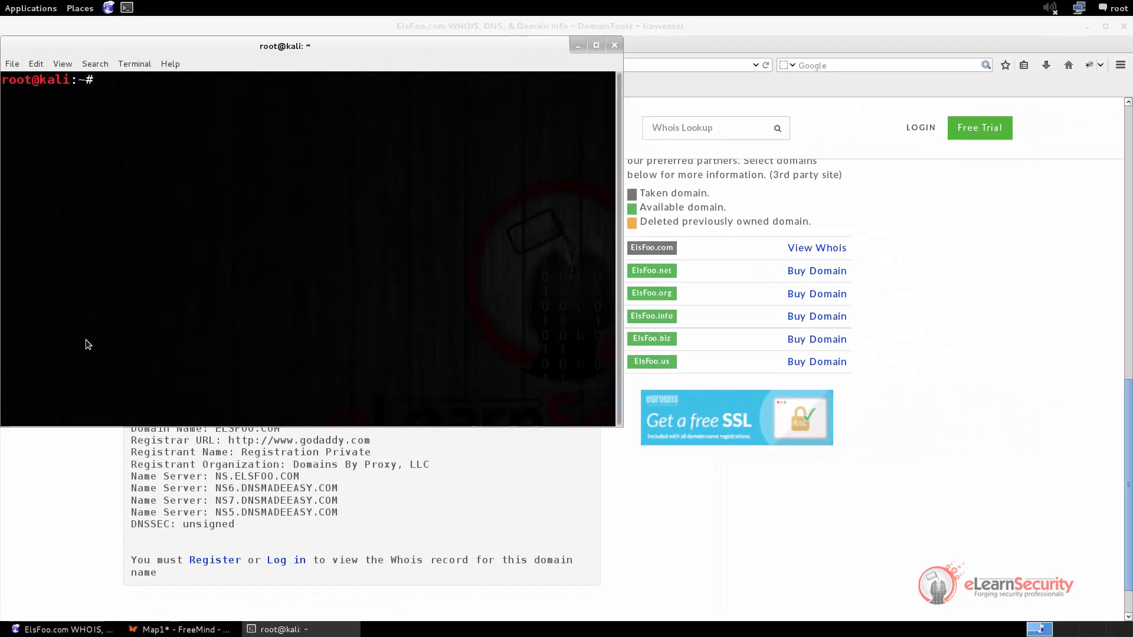
type("nslookup")
key("Return")
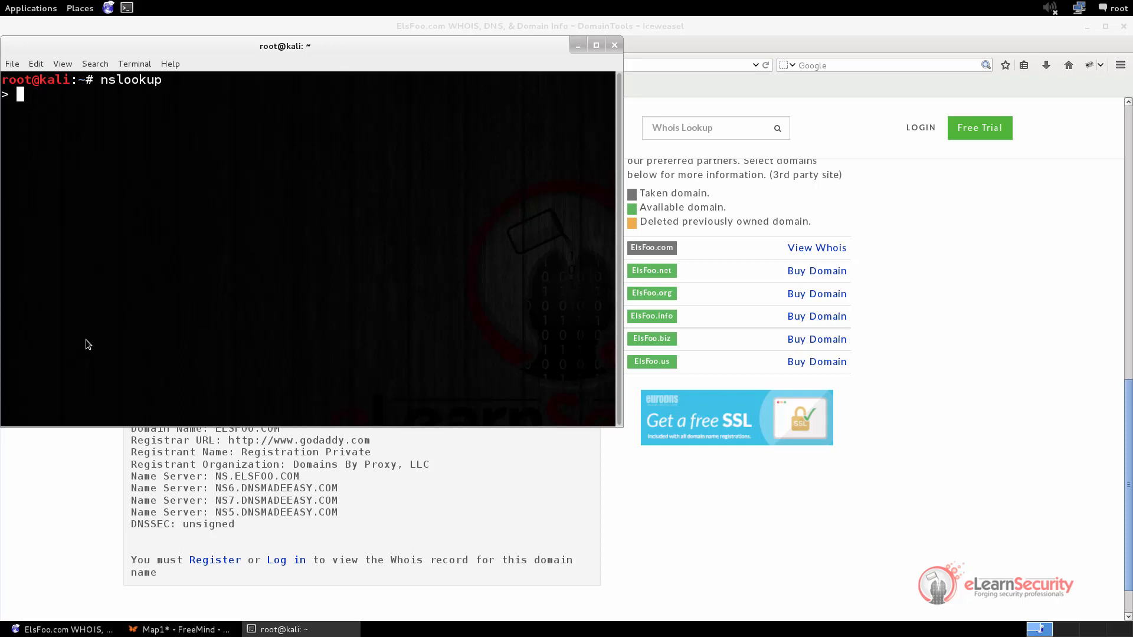
Set the nslookup querytype to MX and query elsfoo.com
type("set qu")
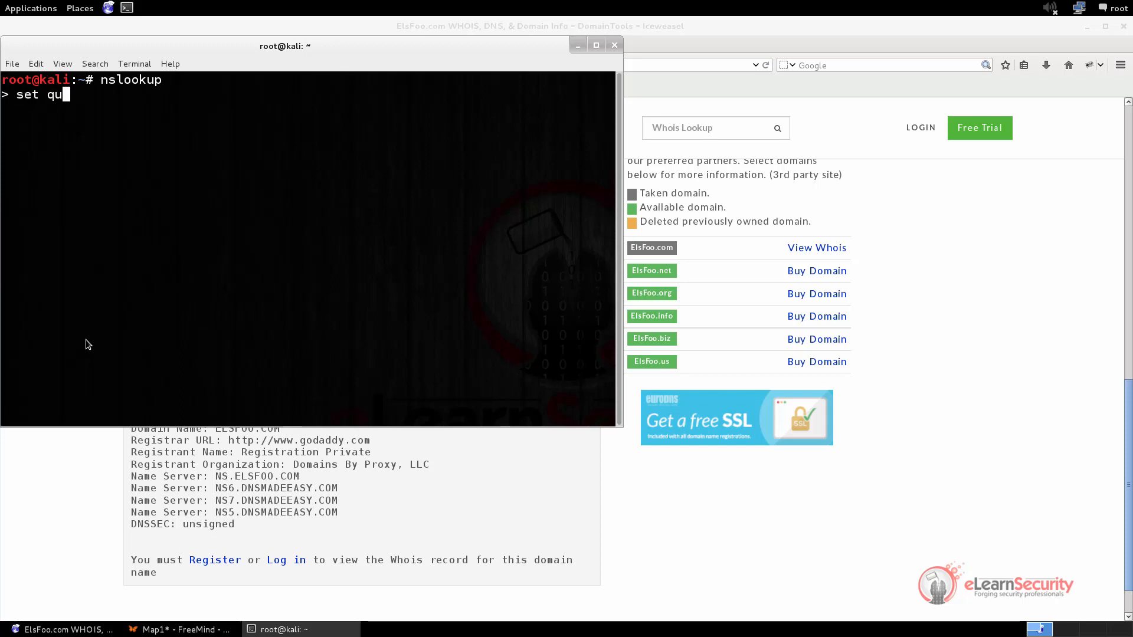
type("erytype")
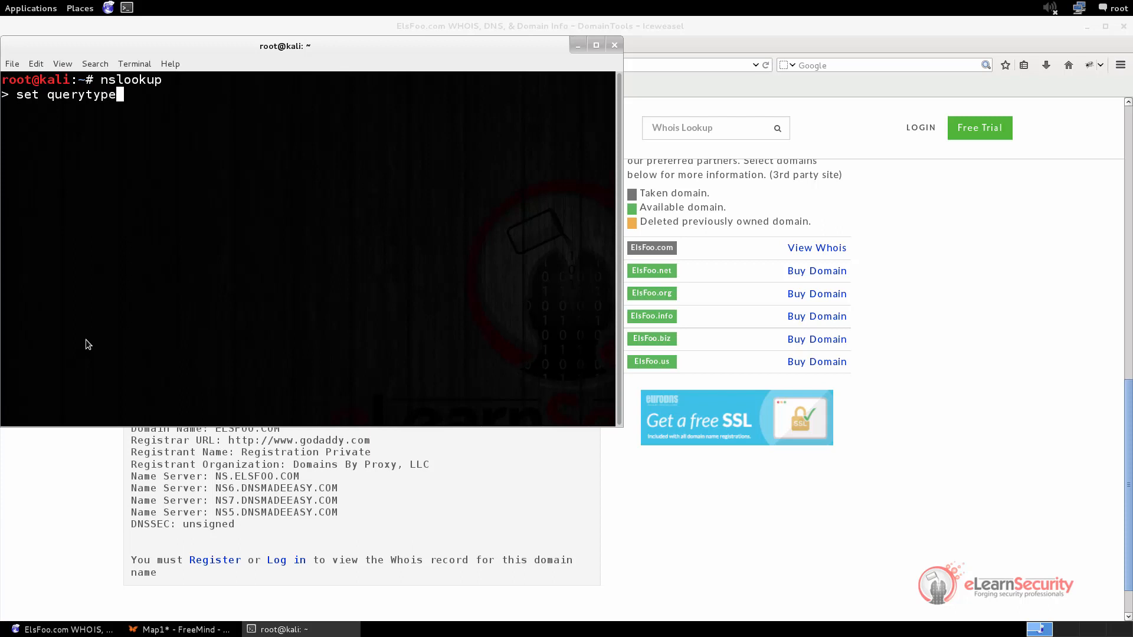
type("=MX")
key("Return")
type("elsfoo.com")
key("Return")
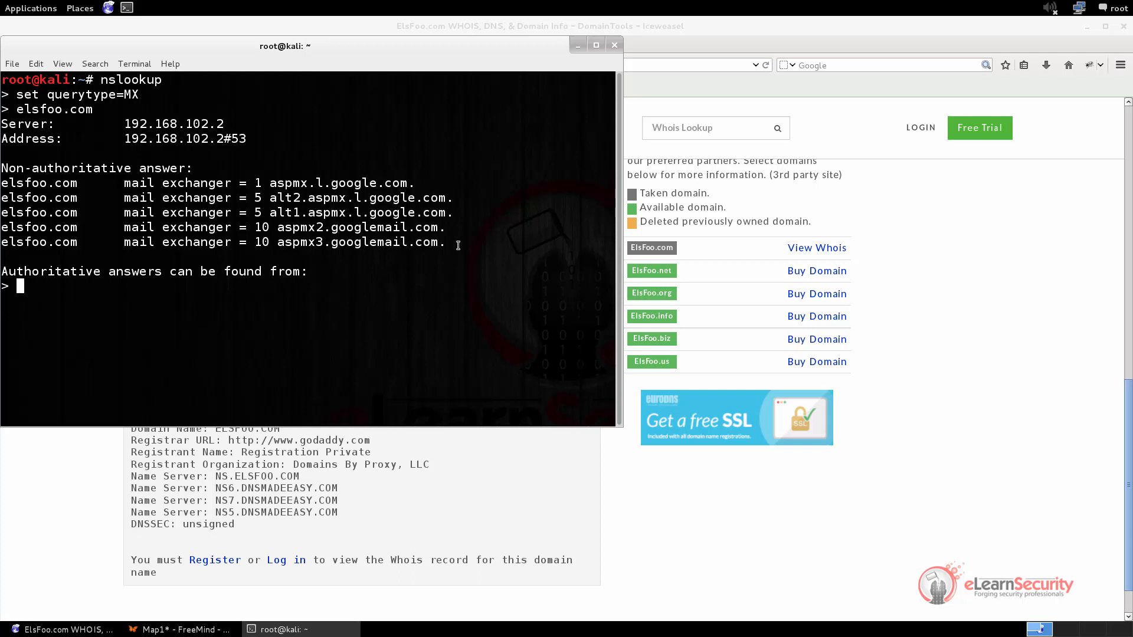
Copy all the mail exchanger lines from the nslookup answer and switch to the FreeMind map
left_click_drag(457, 245, 5, 185)
right_click(24, 185)
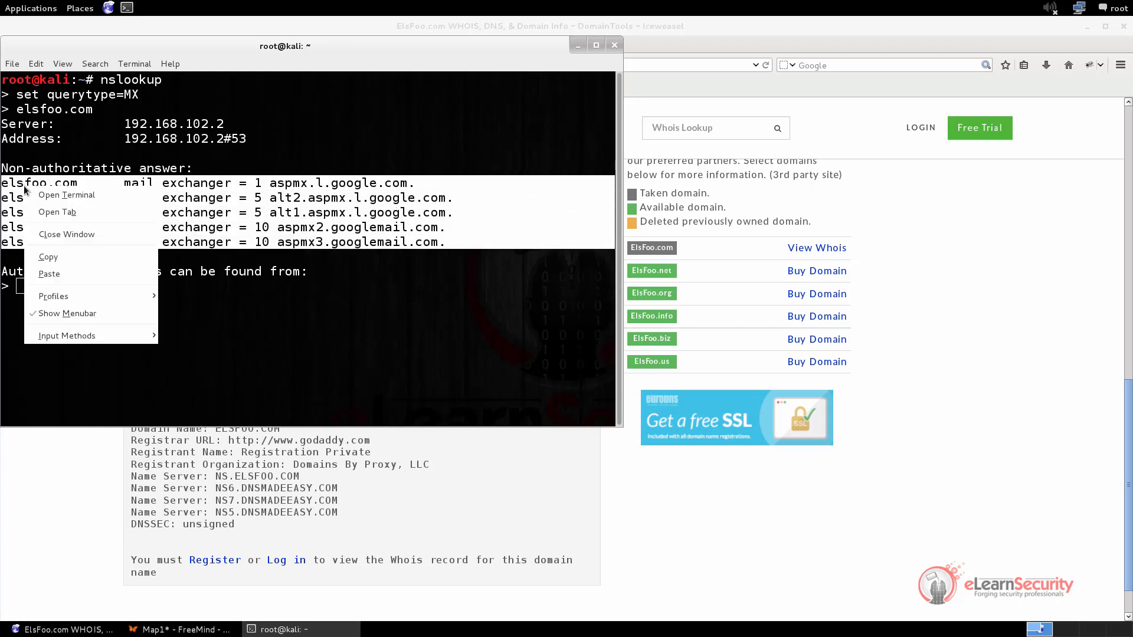
left_click(68, 250)
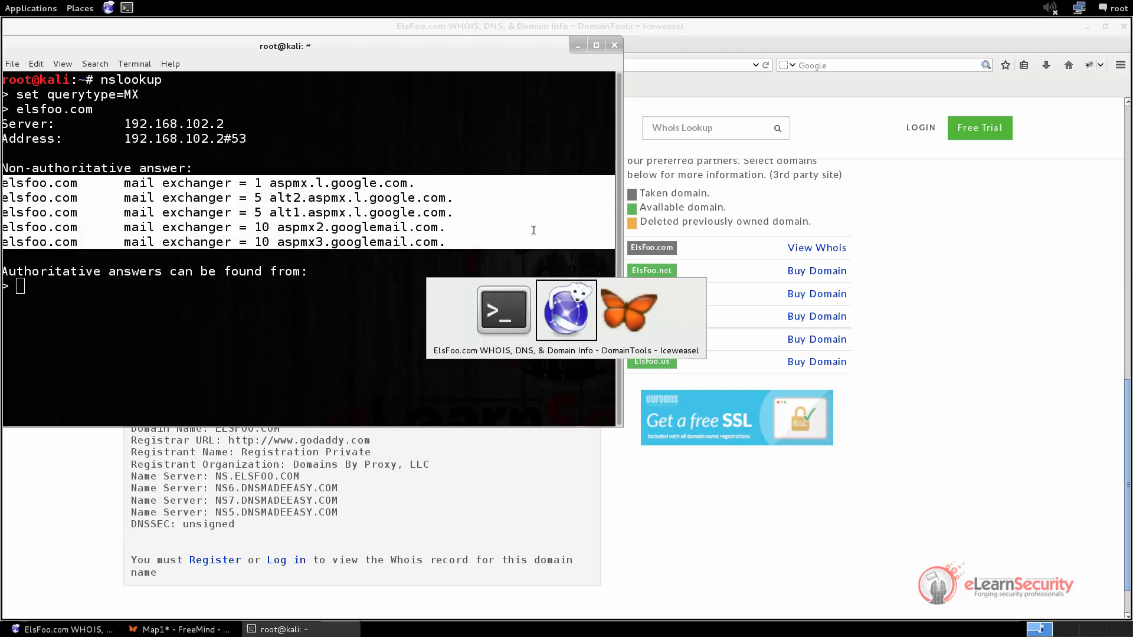
key("alt+Tab")
key("alt+Tab")
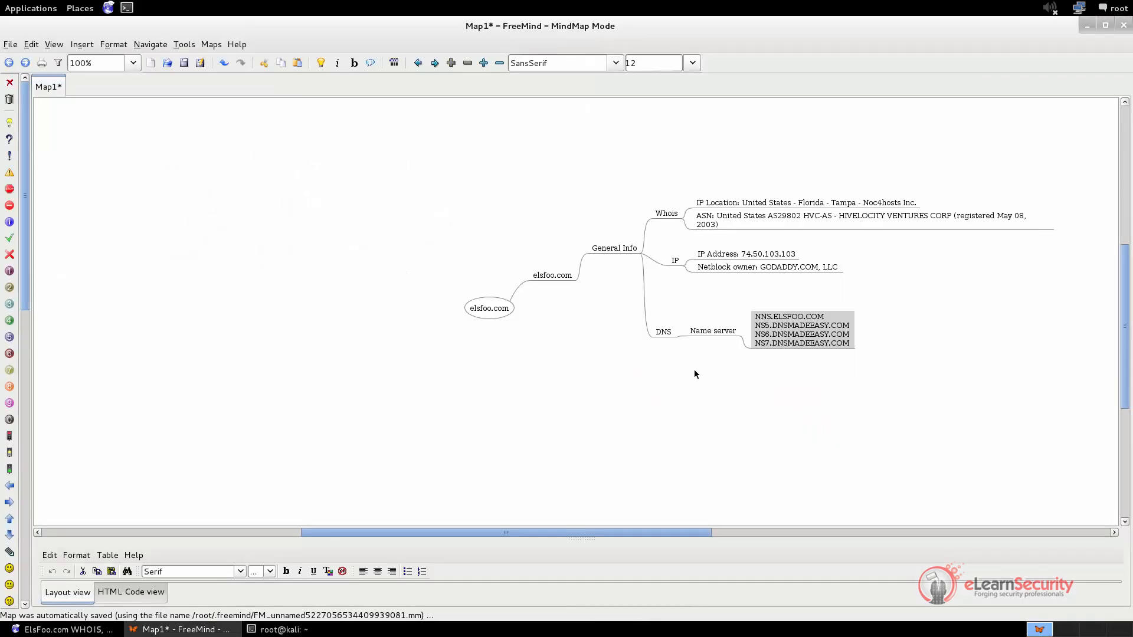
left_click(709, 330)
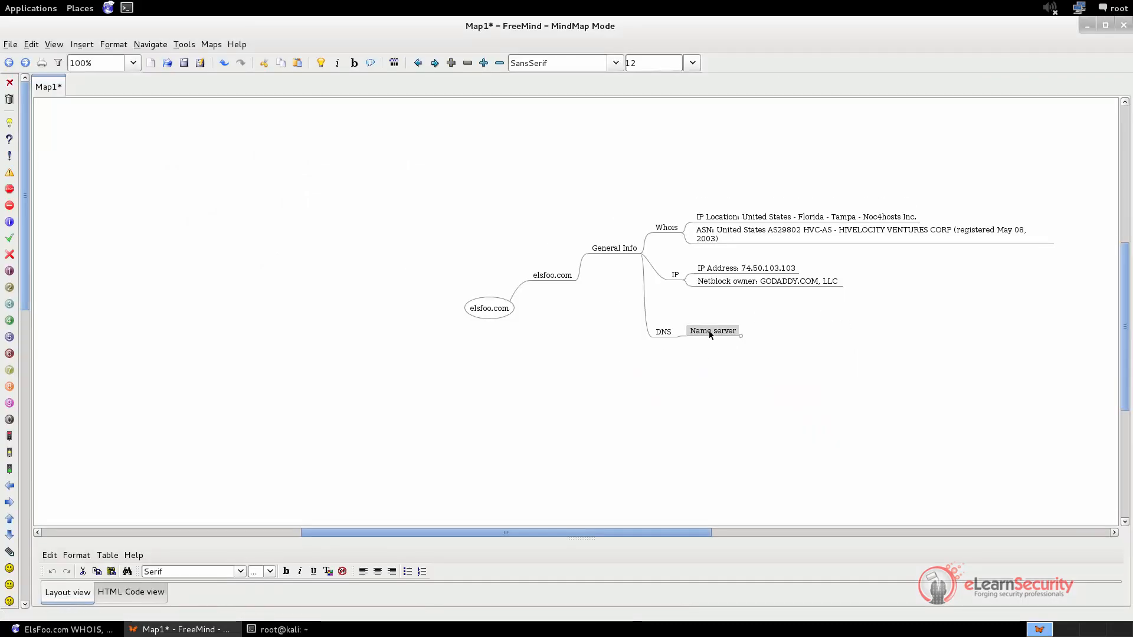
key("Insert")
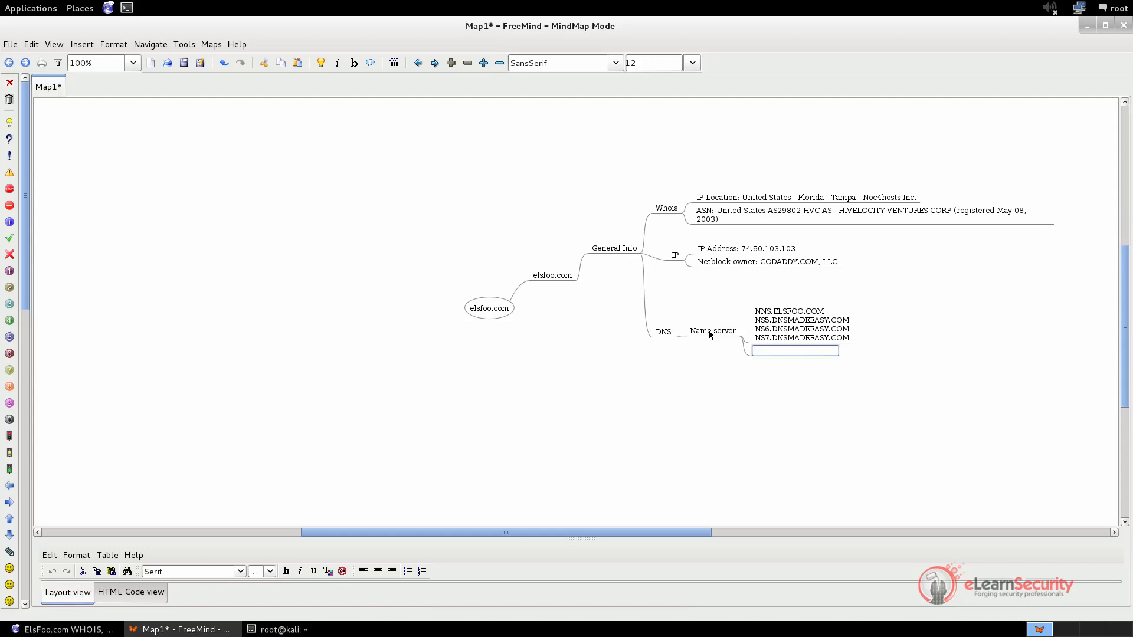
left_click(709, 330)
Add a child node named MX under the DNS node
left_click(665, 333)
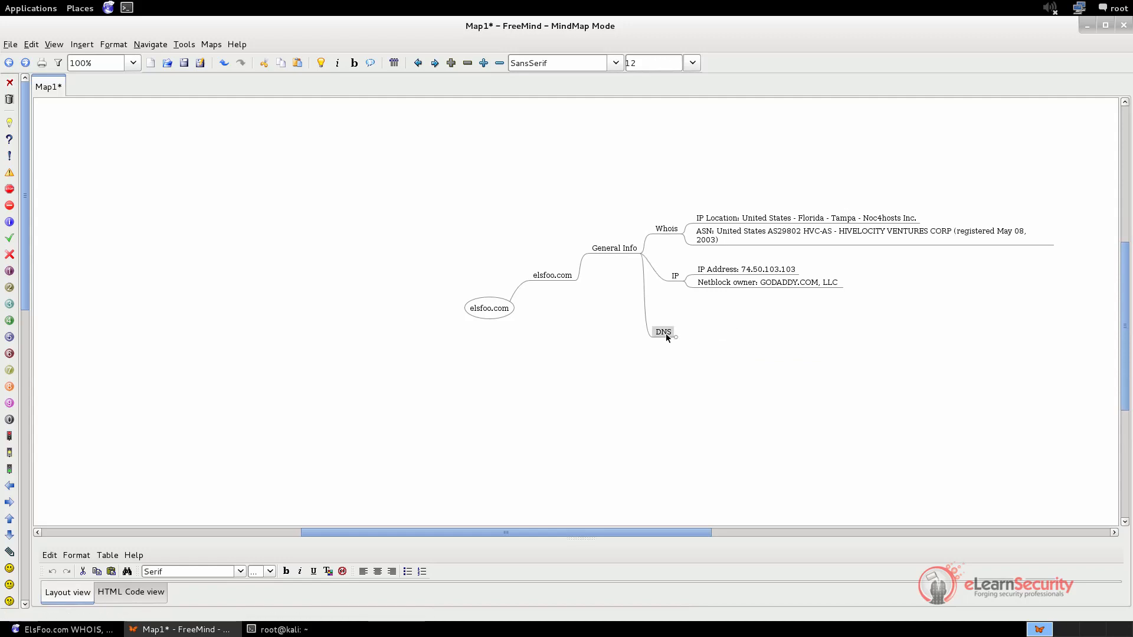
left_click(665, 334)
key("Insert")
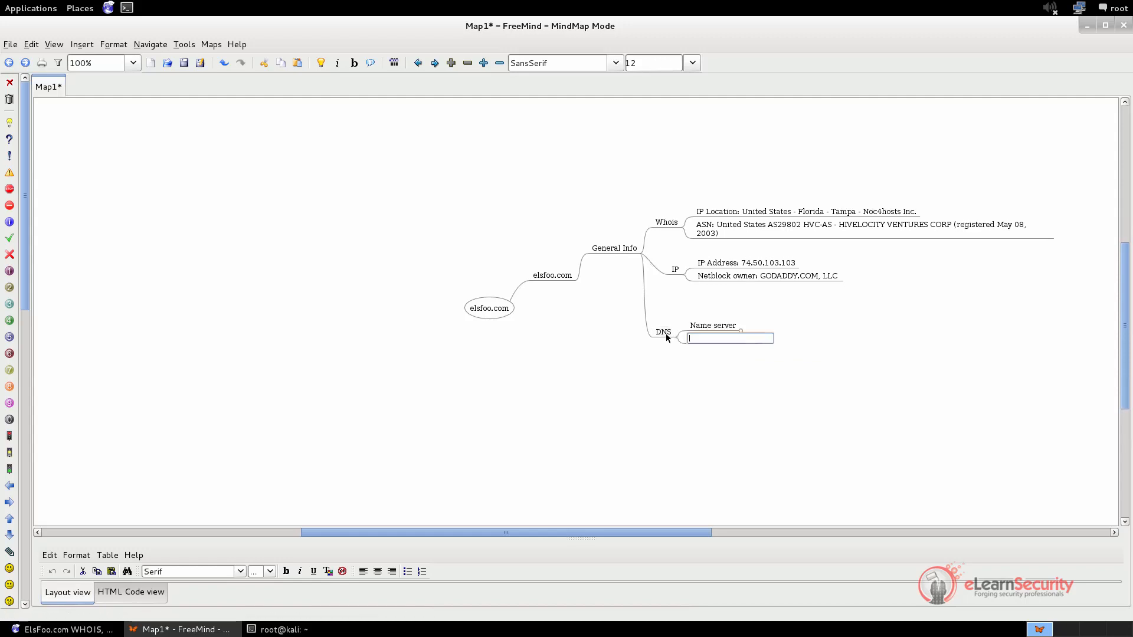
type("MX")
key("Return")
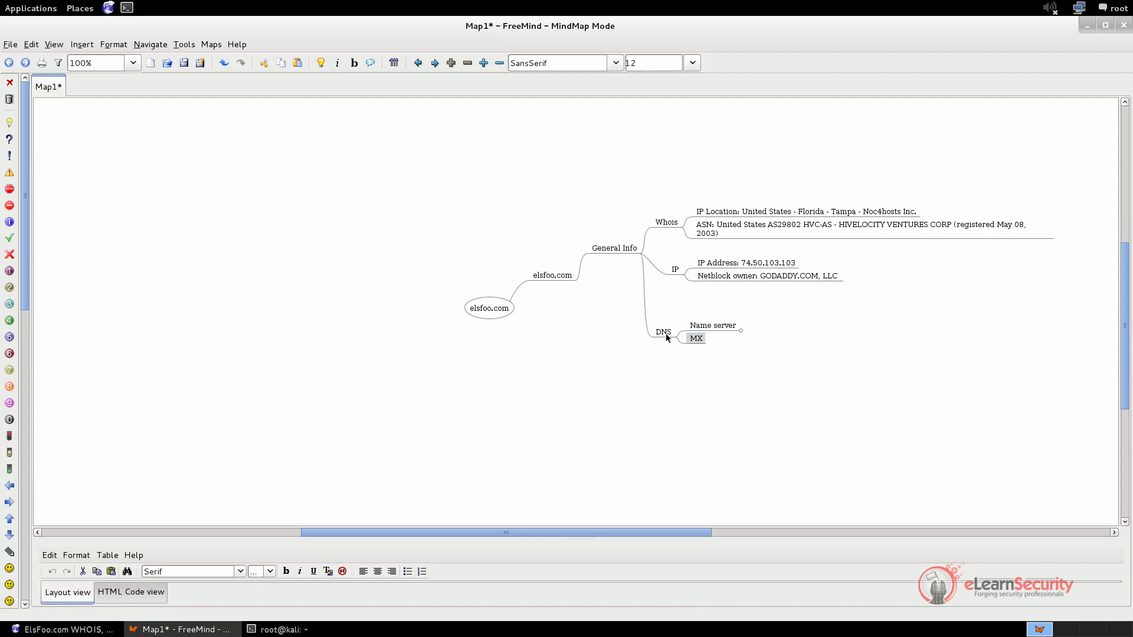
Add a child node under MX containing the copied mail exchanger lines
key("Insert")
key("ctrl+v")
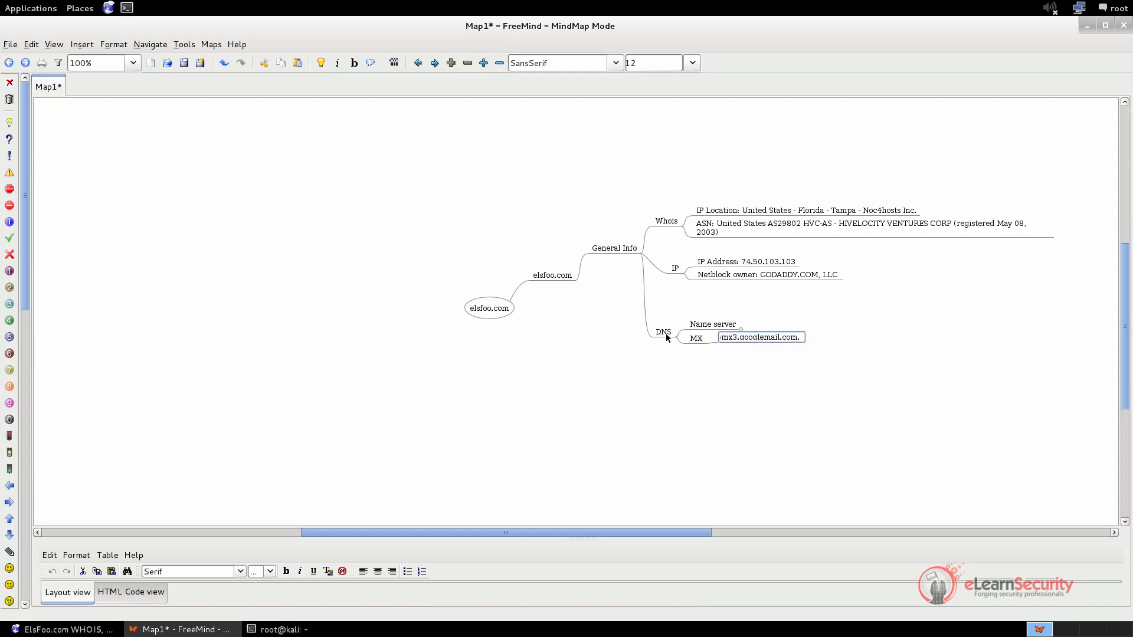
key("Return")
Switch to the terminal, set the nslookup querytype to ANY and query elsfoo.com
key("alt+Tab")
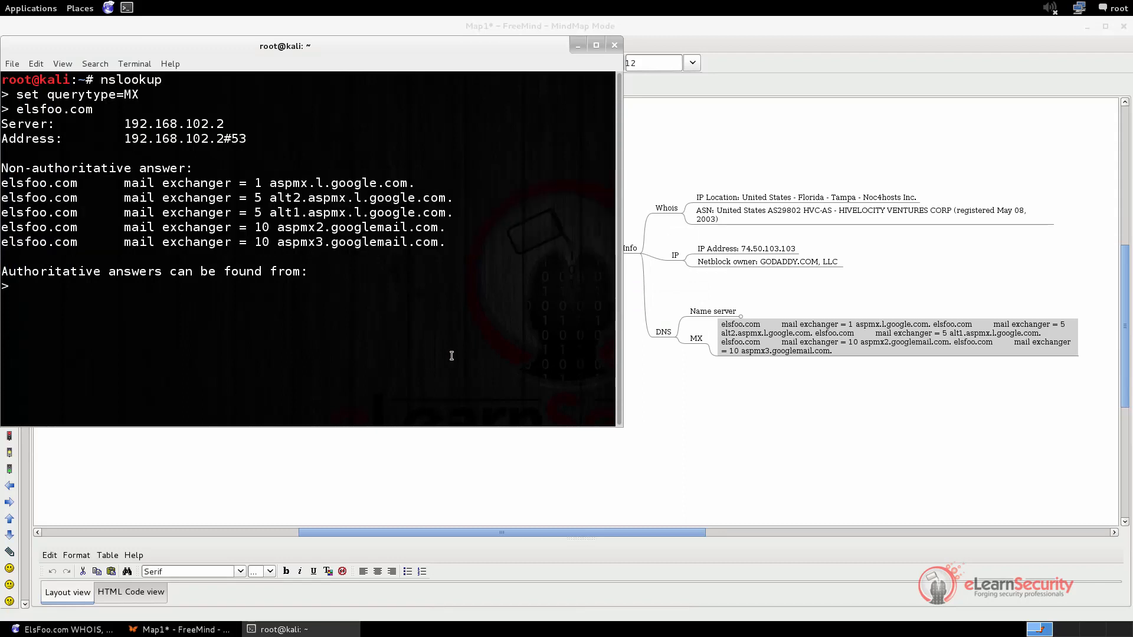
type("set querytype=ANY")
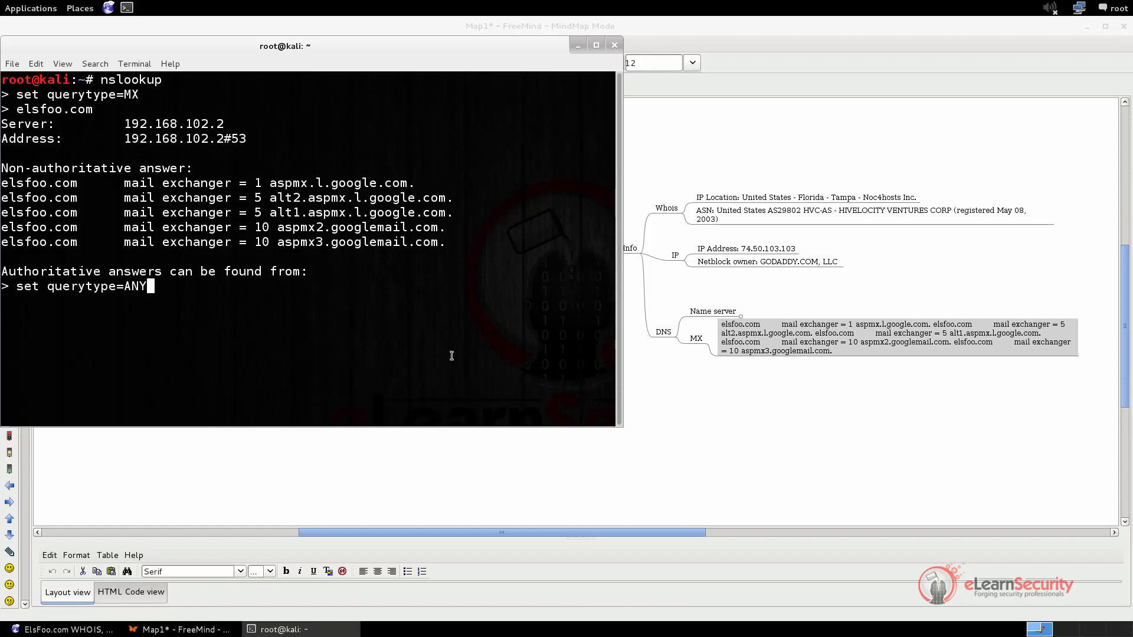
key("Return")
type("elsfoo.com")
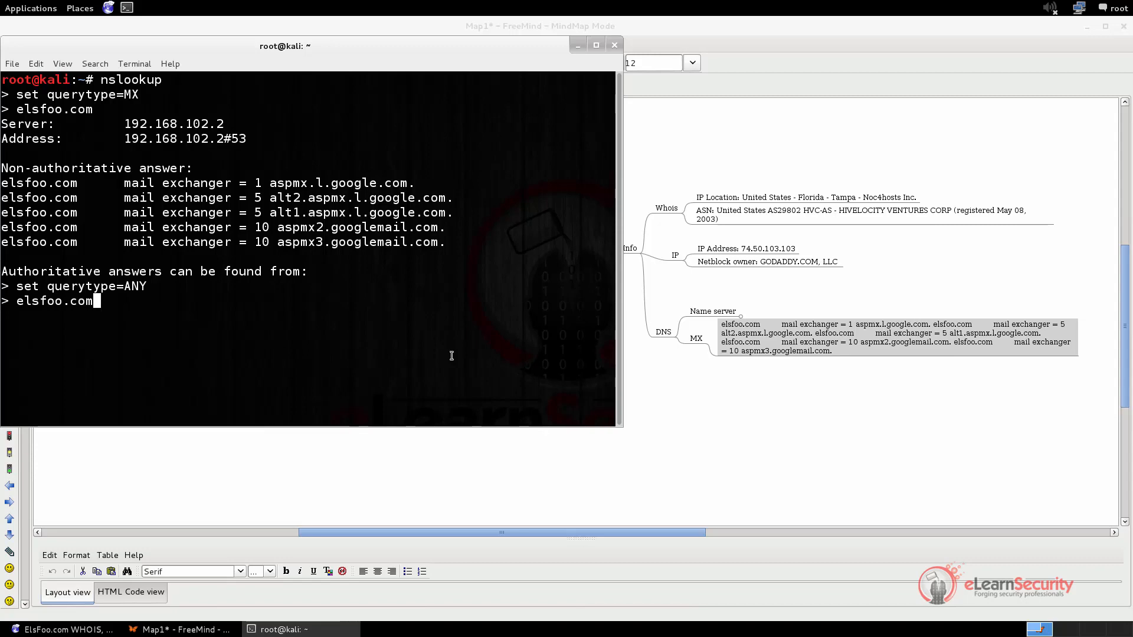
key("Return")
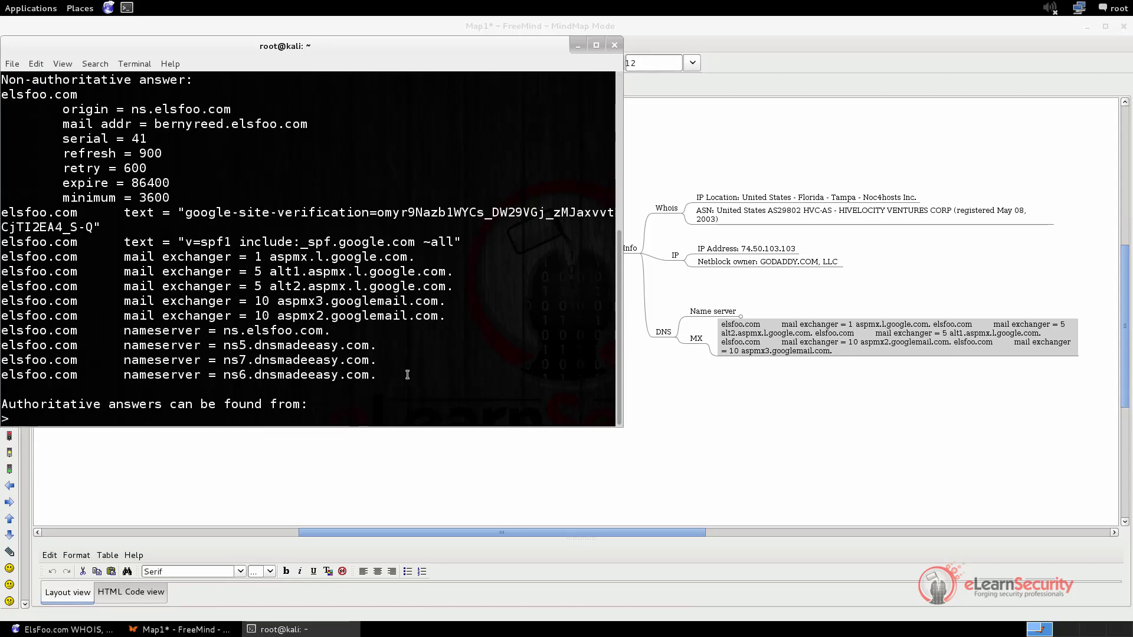
Examine the nameserver, mail exchanger, origin, mail address and text records in the ANY query answer
left_click_drag(408, 375, 140, 271)
left_click(462, 309)
left_click_drag(69, 109, 340, 127)
left_click(364, 171)
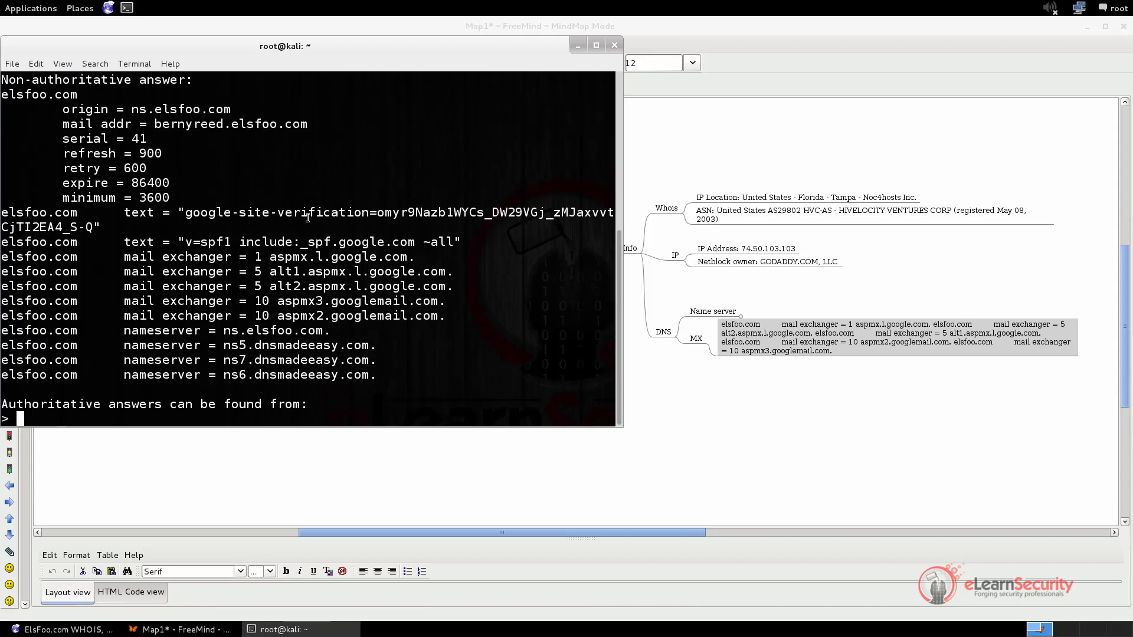
left_click_drag(80, 213, 488, 243)
left_click(506, 255)
Switch to the browser, open the bookmarked Netcraft site and look up which technologies power elsfoo.com
left_click(89, 630)
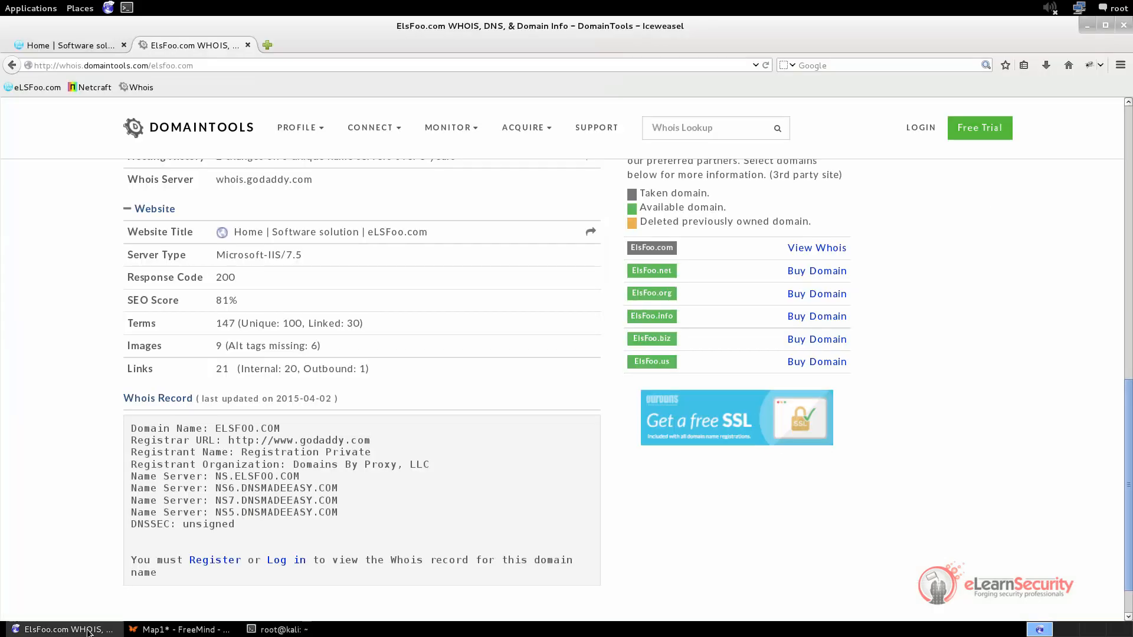
left_click(88, 89)
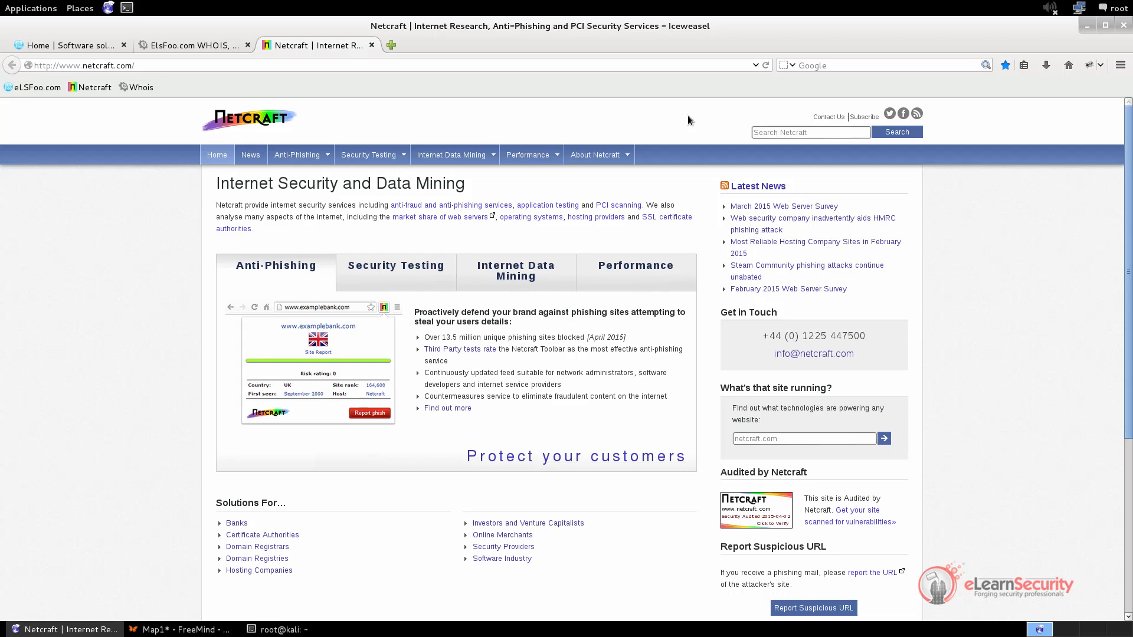
scroll(687, 120, "down", 4)
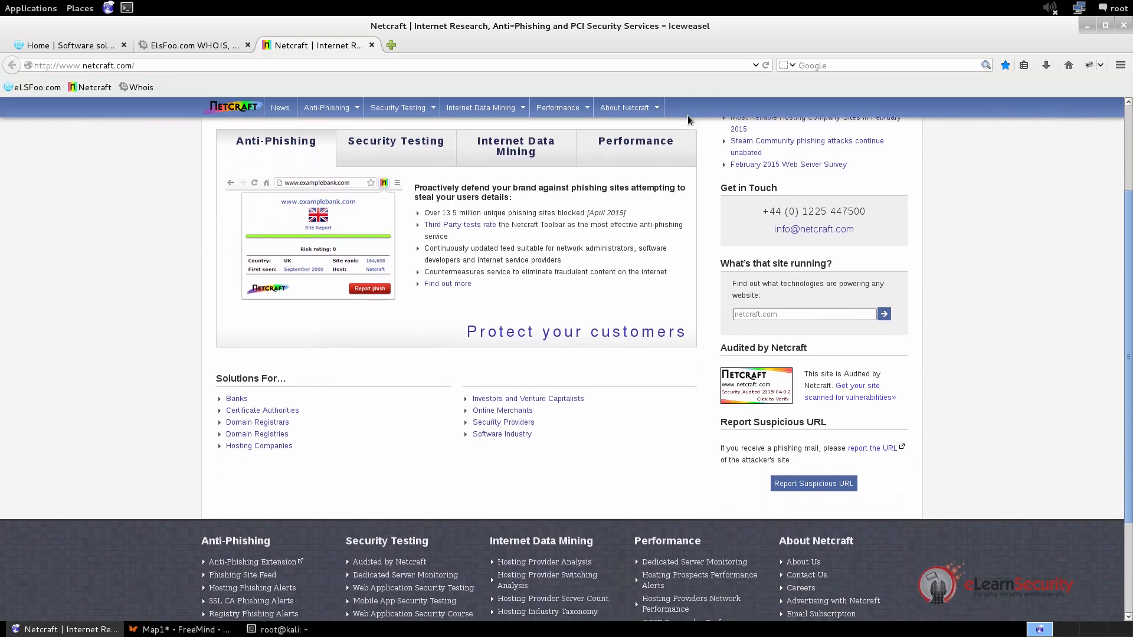
left_click(756, 304)
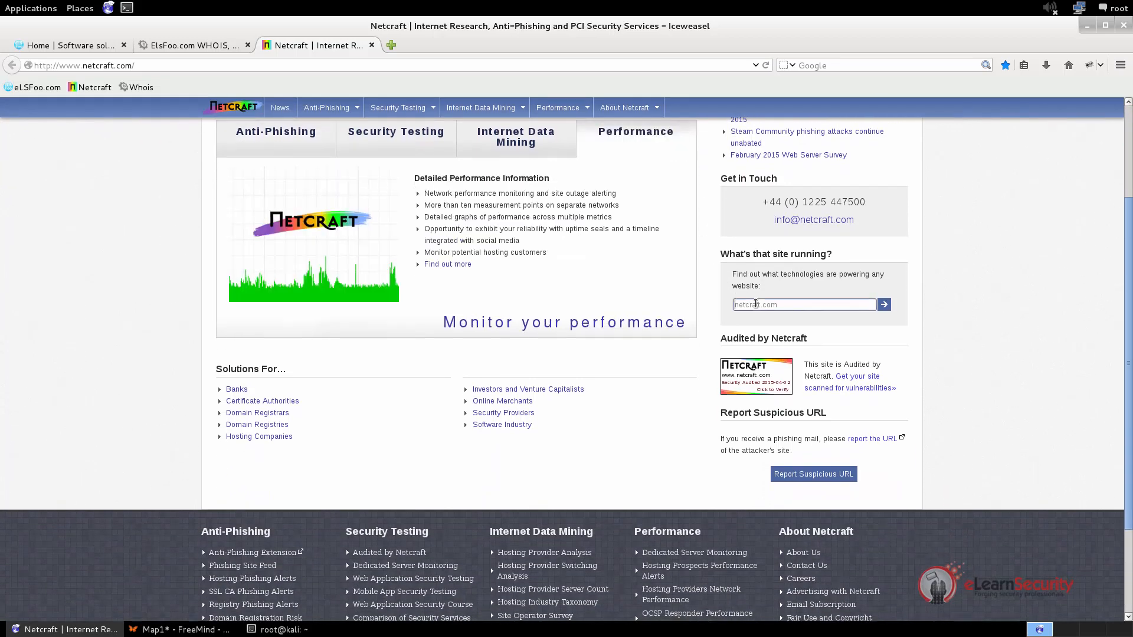
type("els")
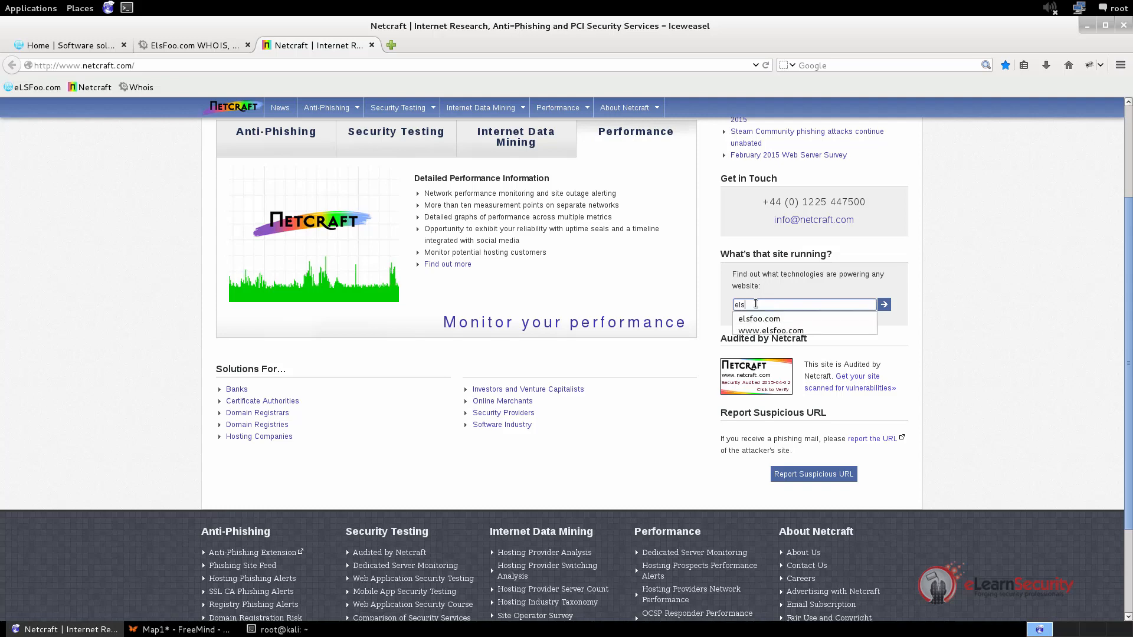
type("foo.com")
key("Return")
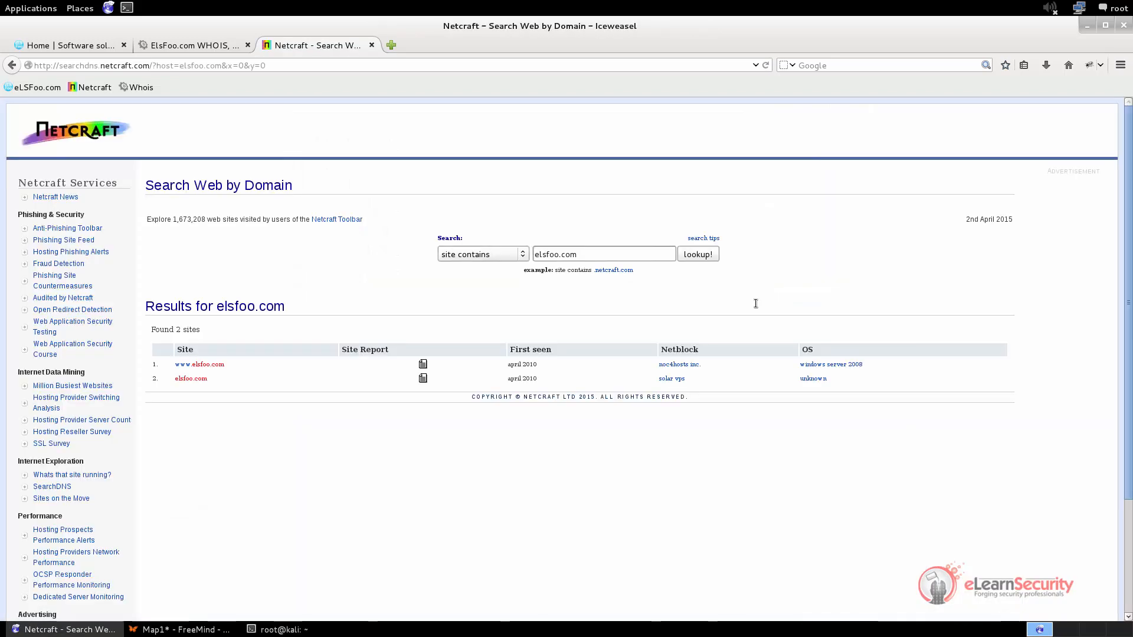
key("ctrl+plus")
key("ctrl+plus")
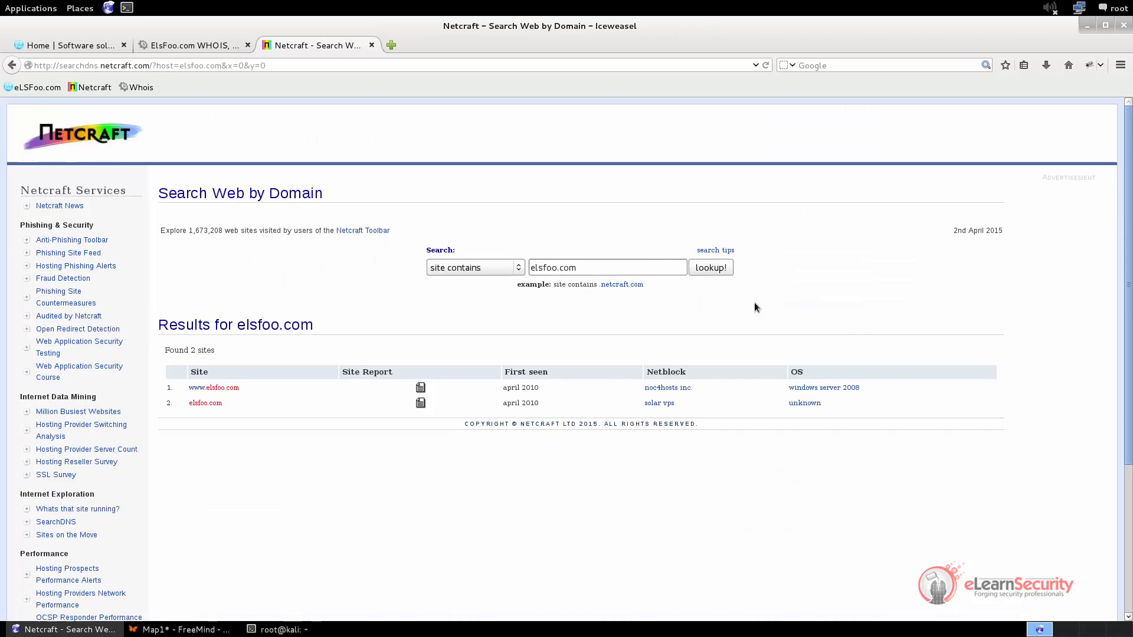
key("ctrl+plus")
scroll(926, 315, "down", 4)
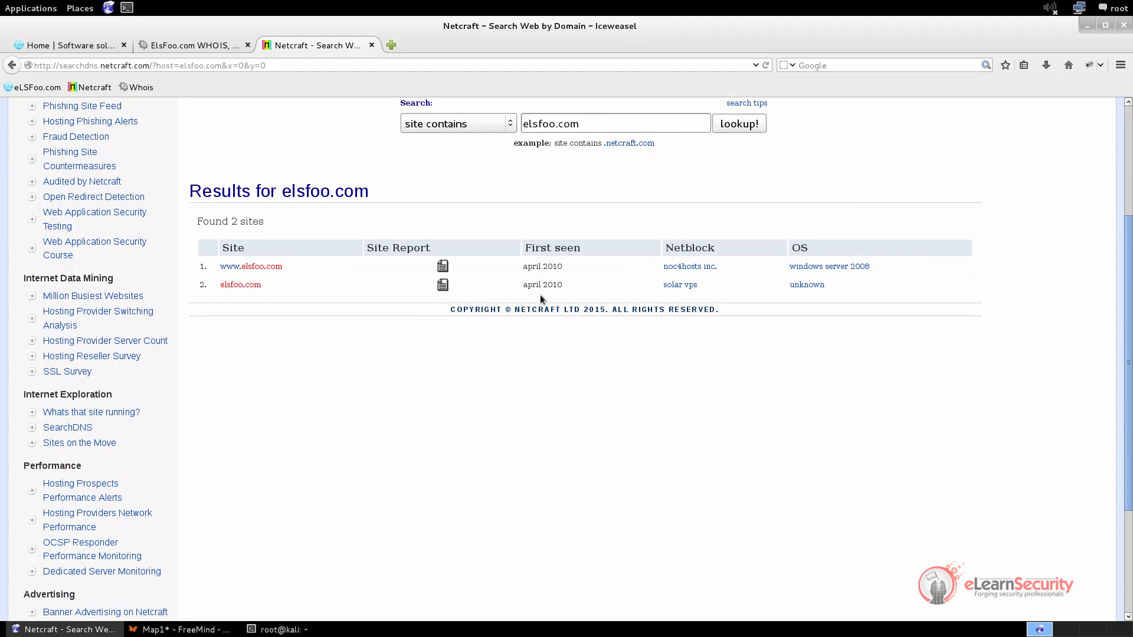
left_click(442, 267)
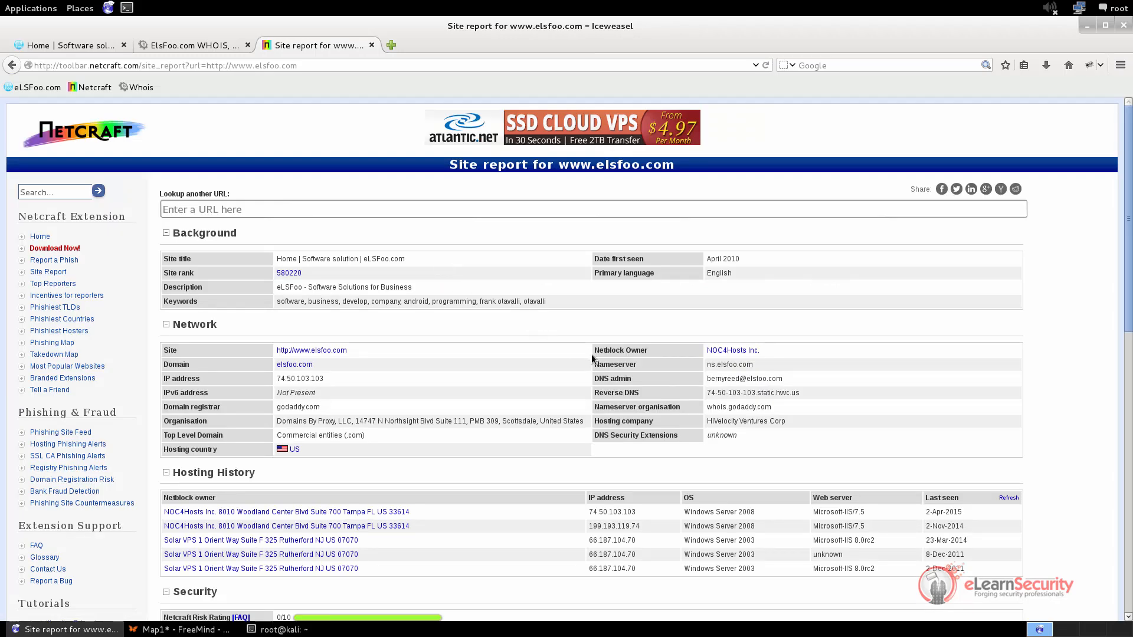
Examine the DNS admin entry and the most recent hosting history row in the site report
left_click_drag(593, 379, 822, 382)
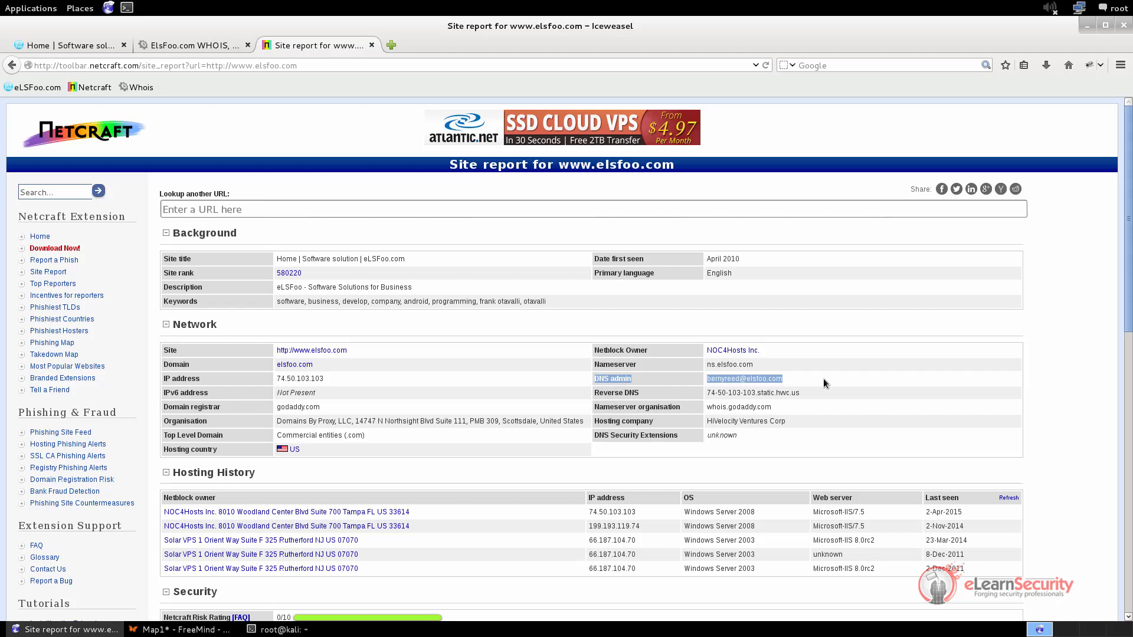
scroll(823, 382, "down", 2)
left_click_drag(160, 445, 985, 448)
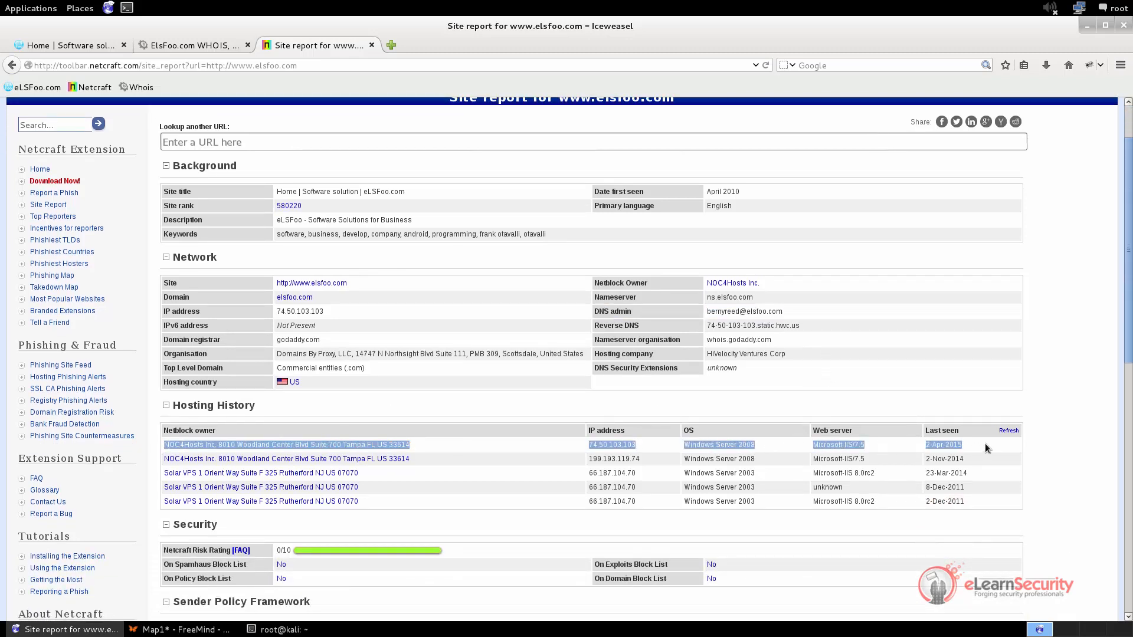
left_click(908, 450)
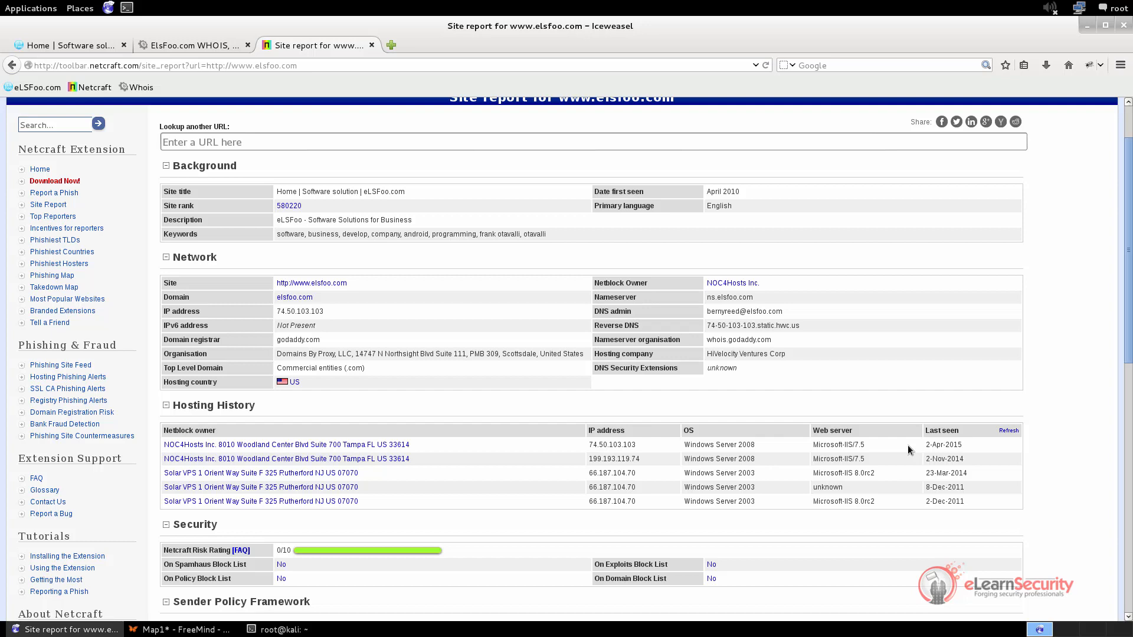
Minimize the browser and terminal, move the MX node lower beneath Name server in the FreeMind map, and minimize FreeMind
left_click(1086, 26)
left_click(573, 45)
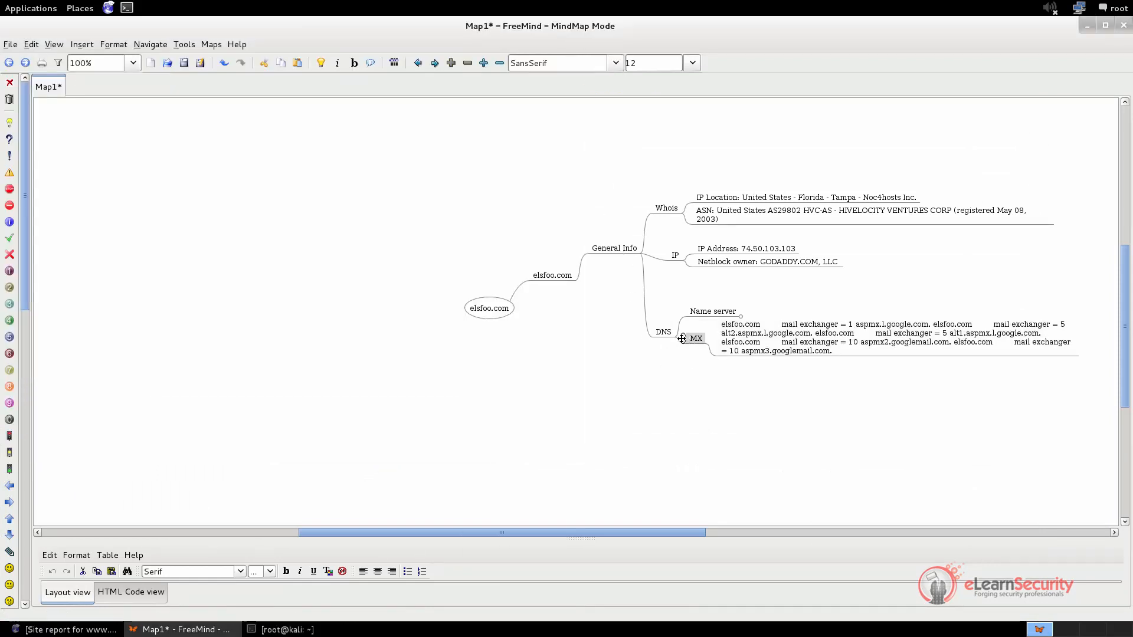
left_click_drag(683, 341, 683, 370)
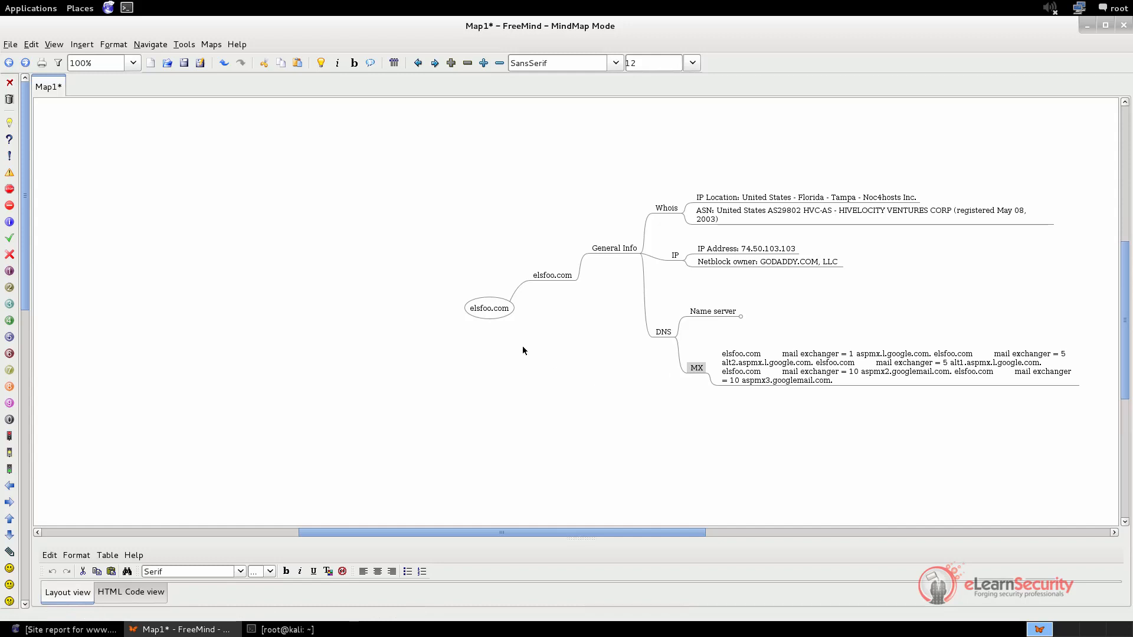
left_click(1086, 28)
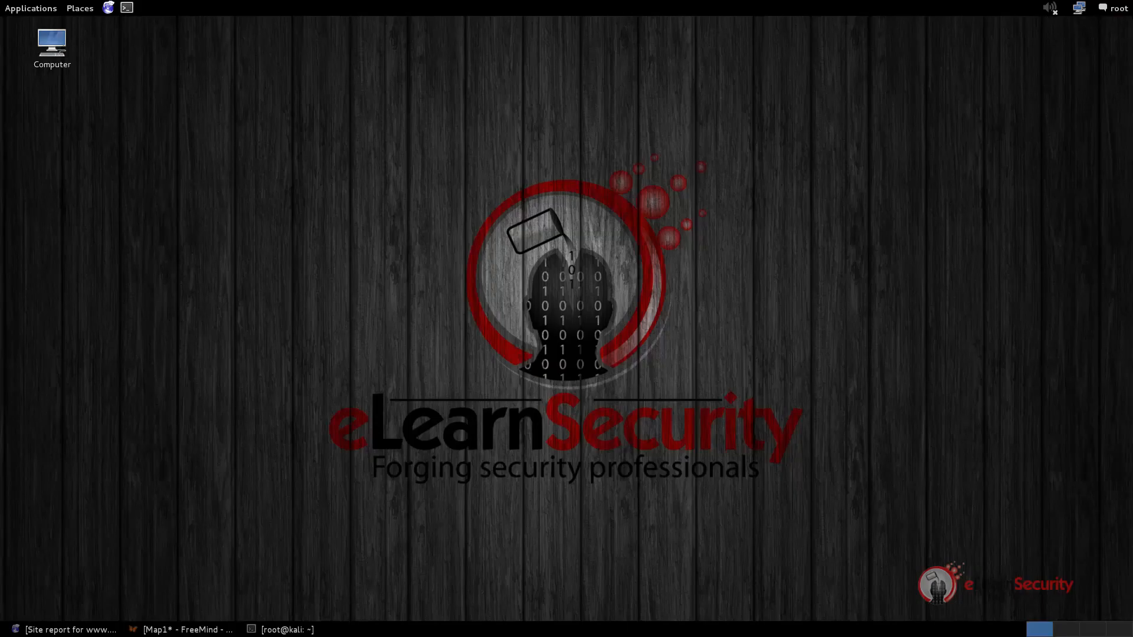